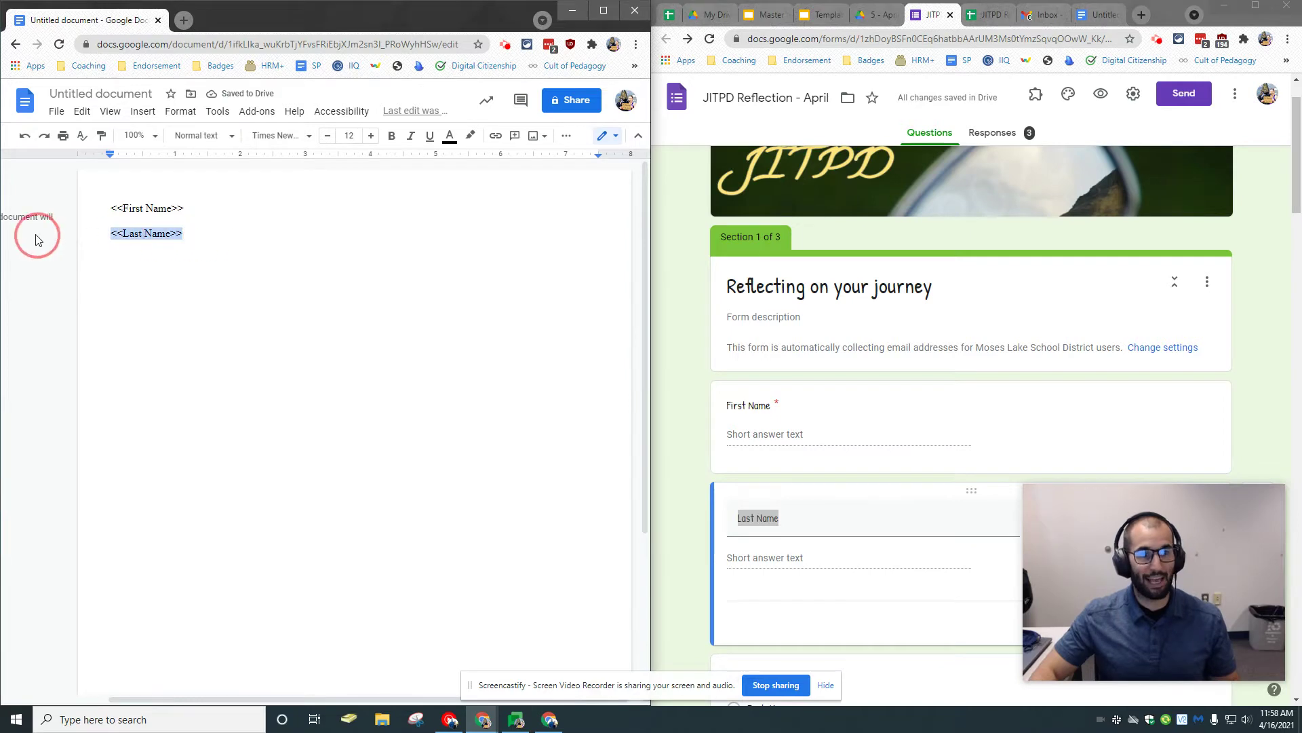
- Make the <<Last Name>> tag in the template document bold
click(392, 138)
click(234, 453)
- Copy the form's question title about discoveries as a team member and add blank lines below the <<Last Name>> tag
scroll(938, 480, down, 20)
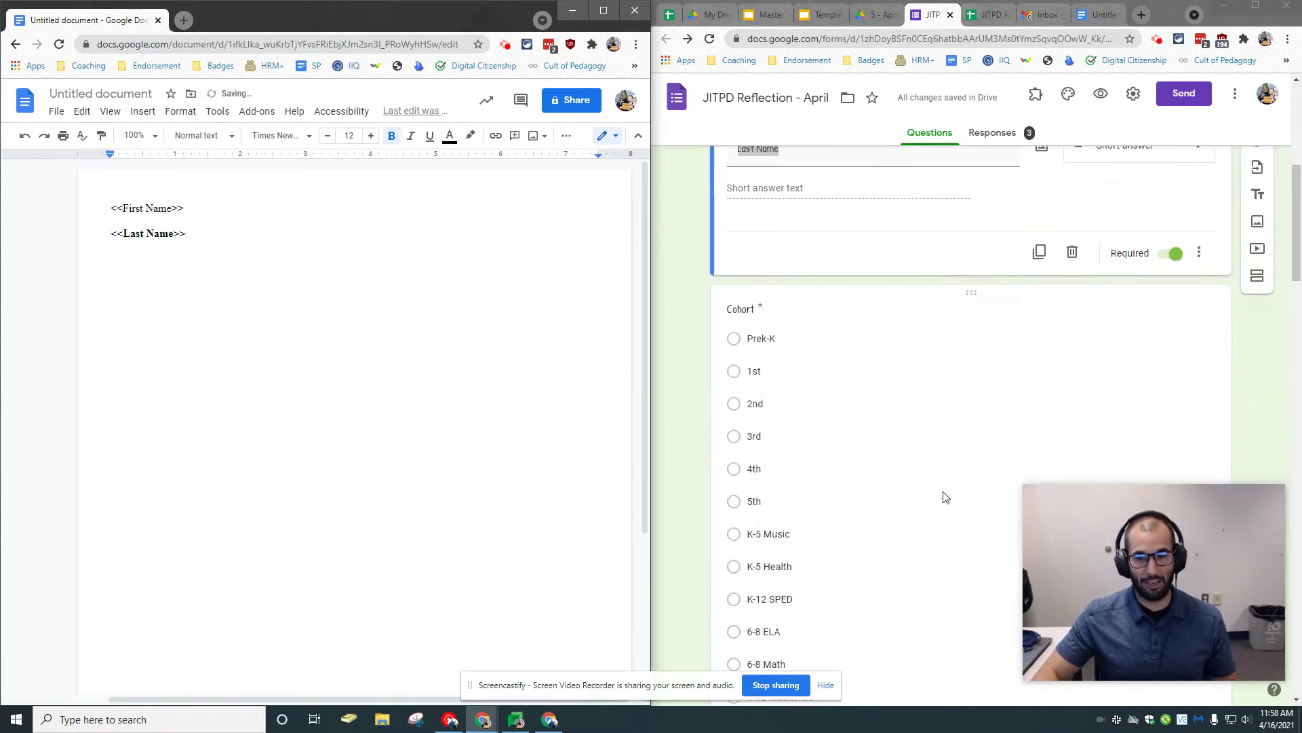
scroll(927, 556, down, 3)
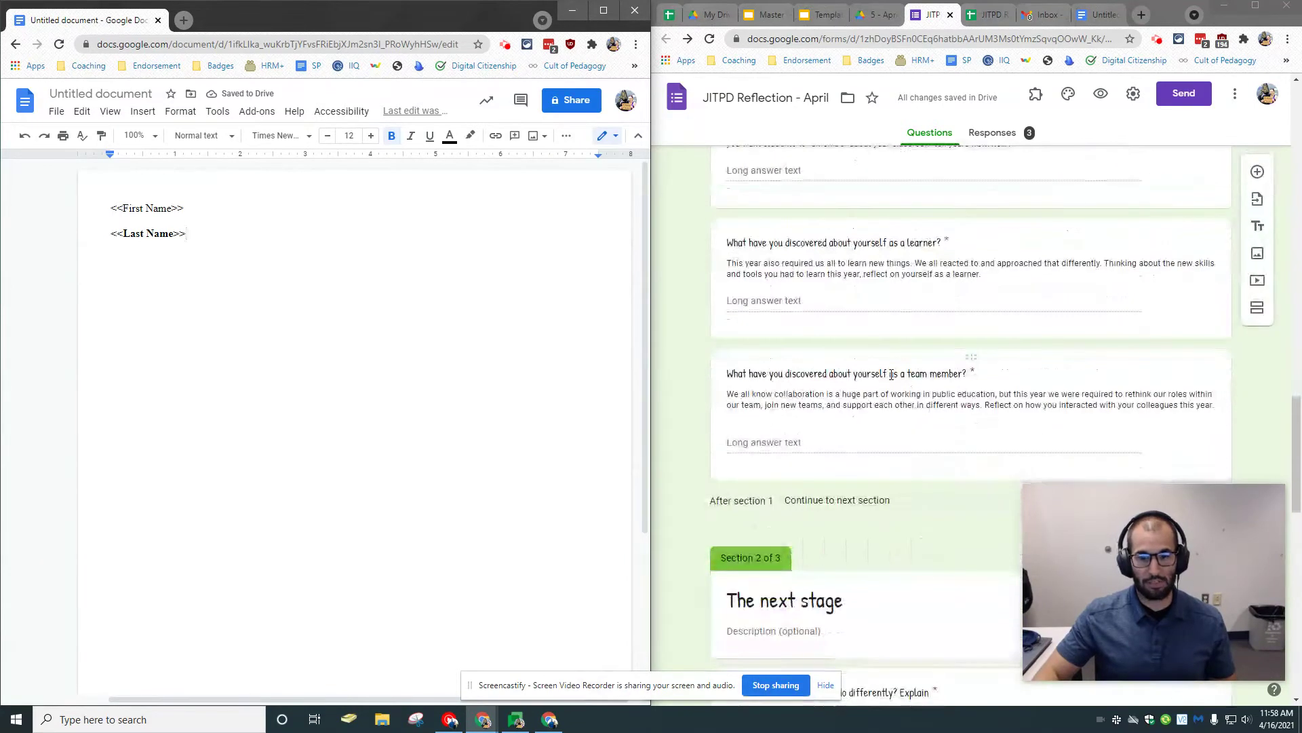
click(893, 433)
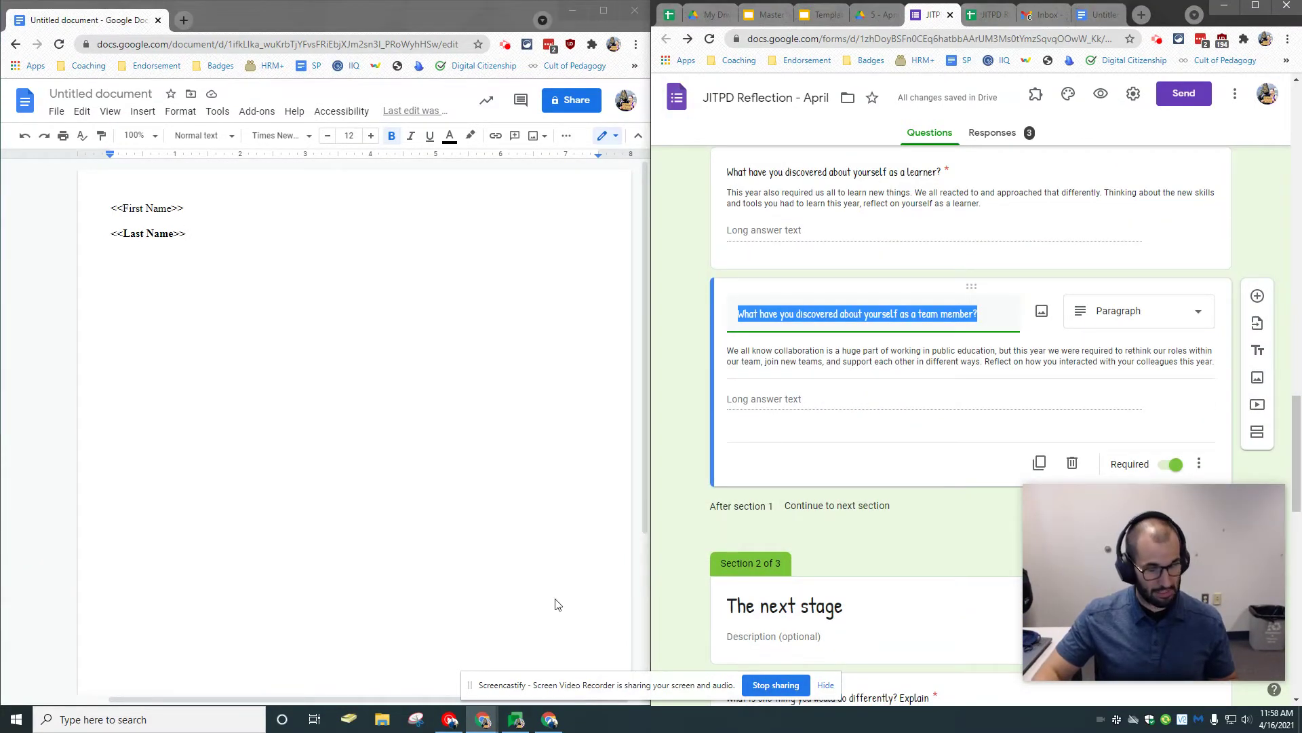
click(389, 471)
key(Return)
key(Return)
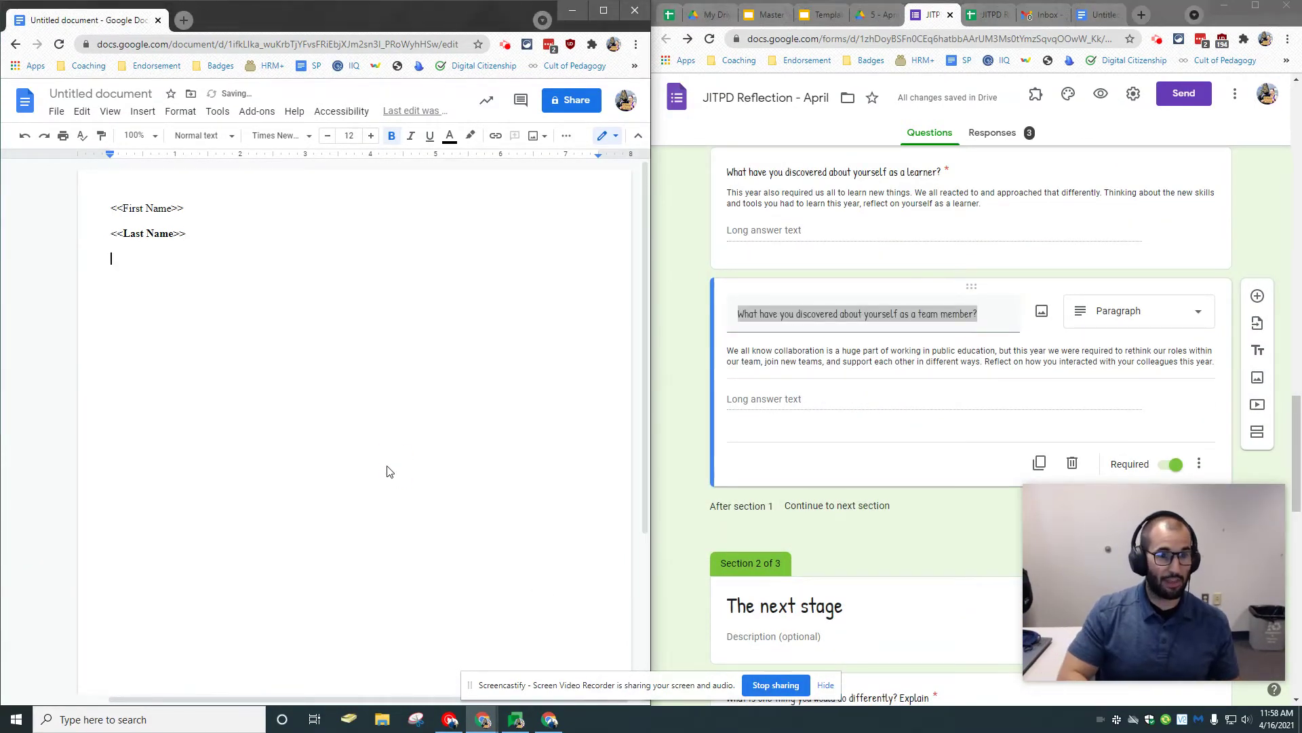
- Format the new template line with underline, orange text, black highlight and centre alignment
click(451, 143)
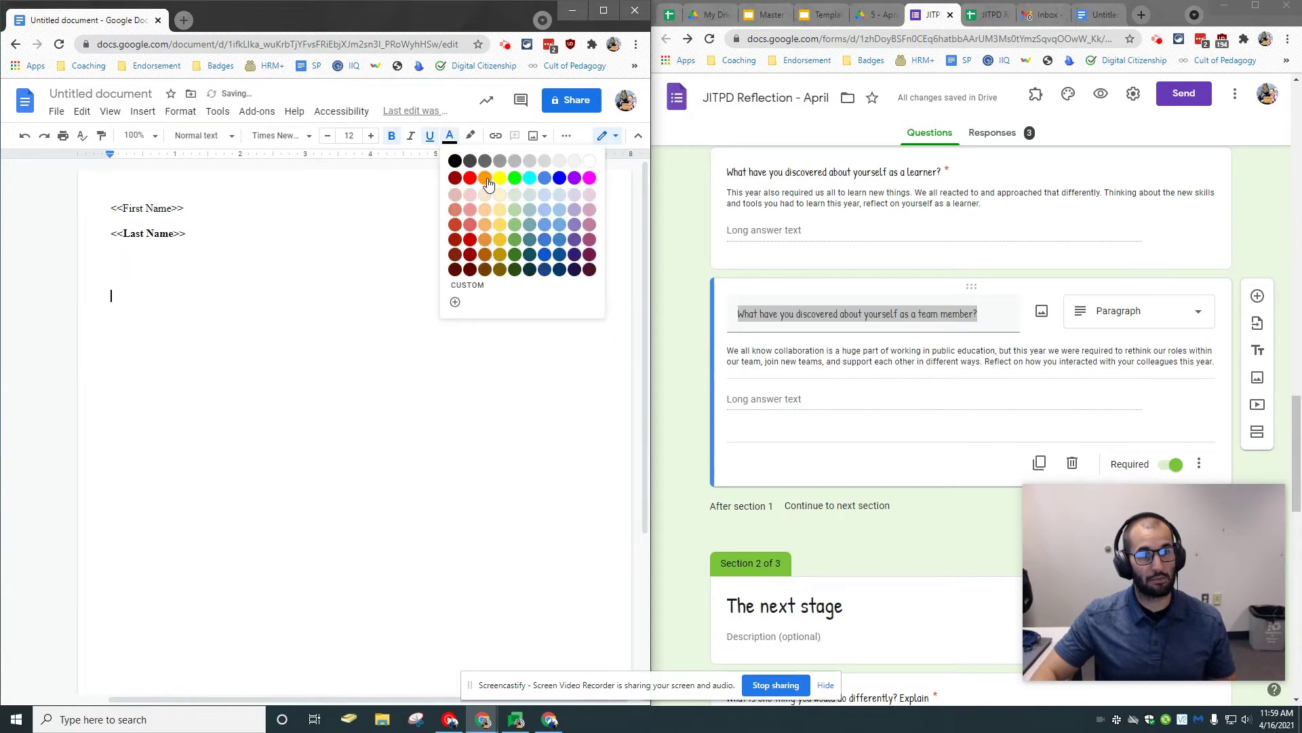
click(486, 181)
click(471, 138)
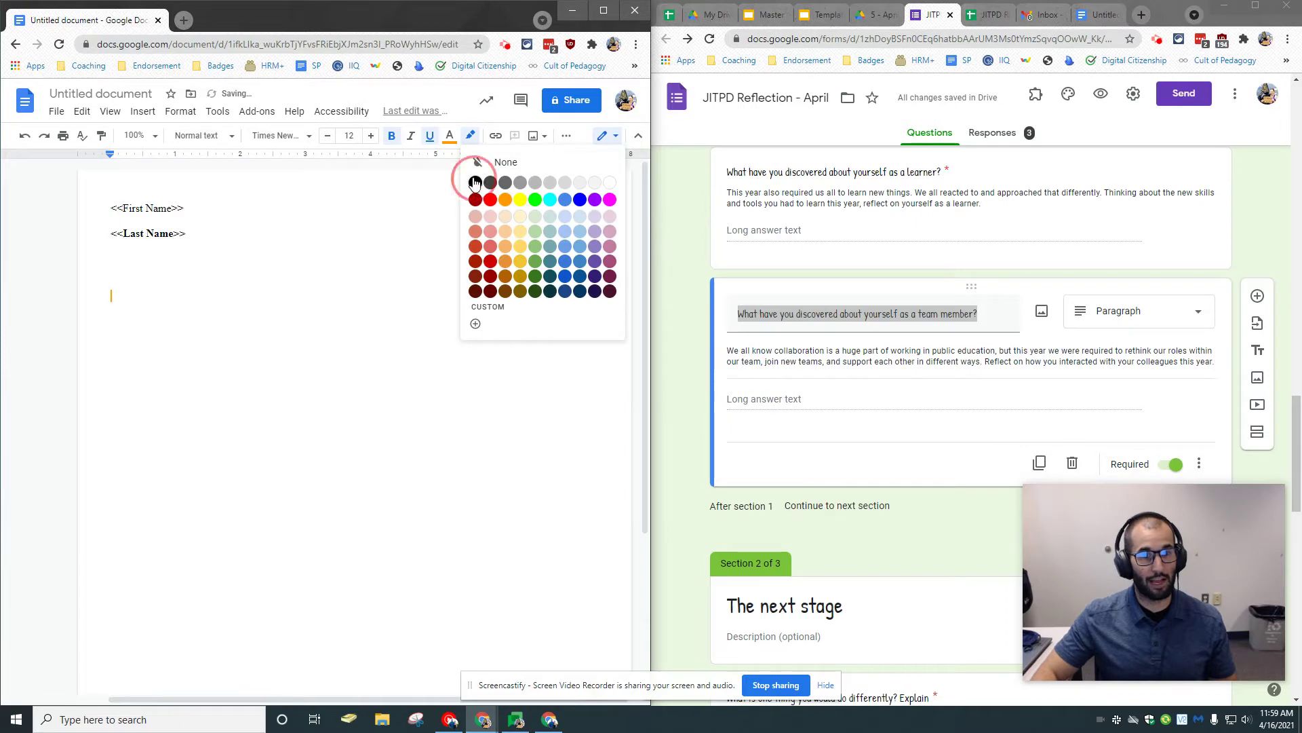
click(475, 183)
click(566, 137)
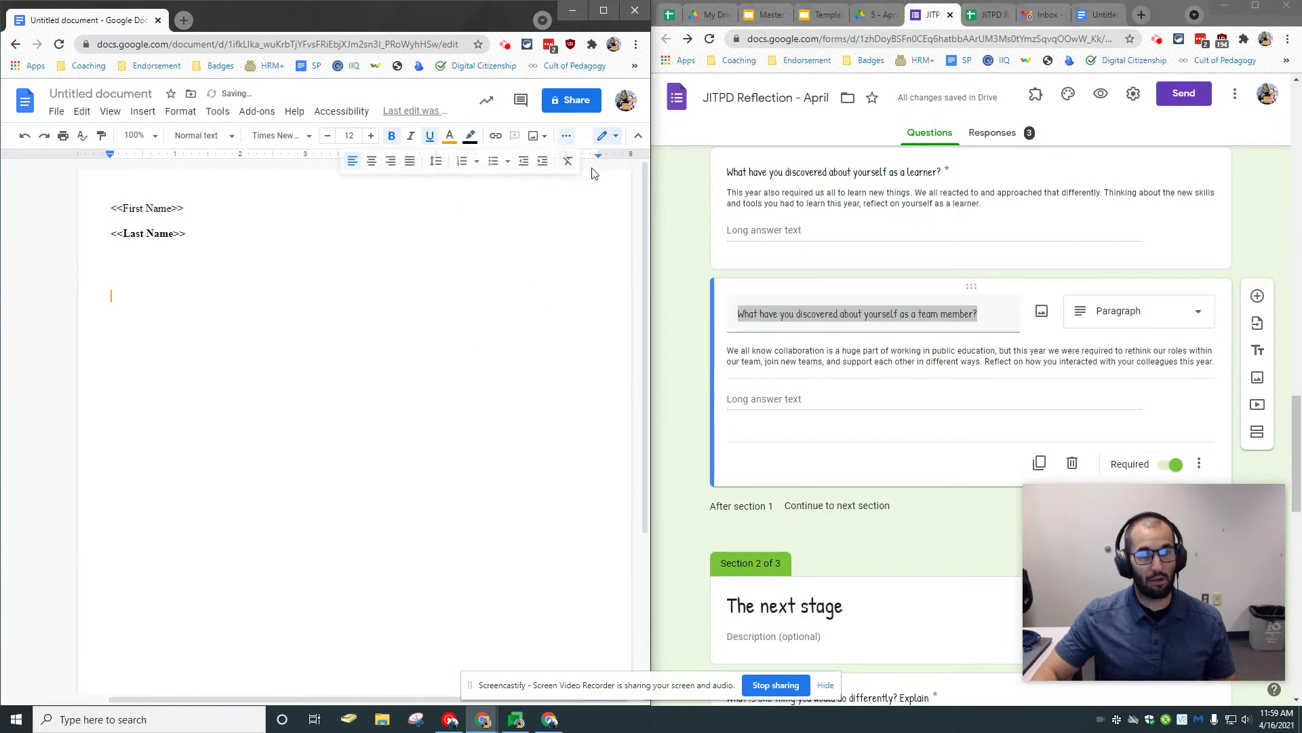
click(372, 165)
click(396, 305)
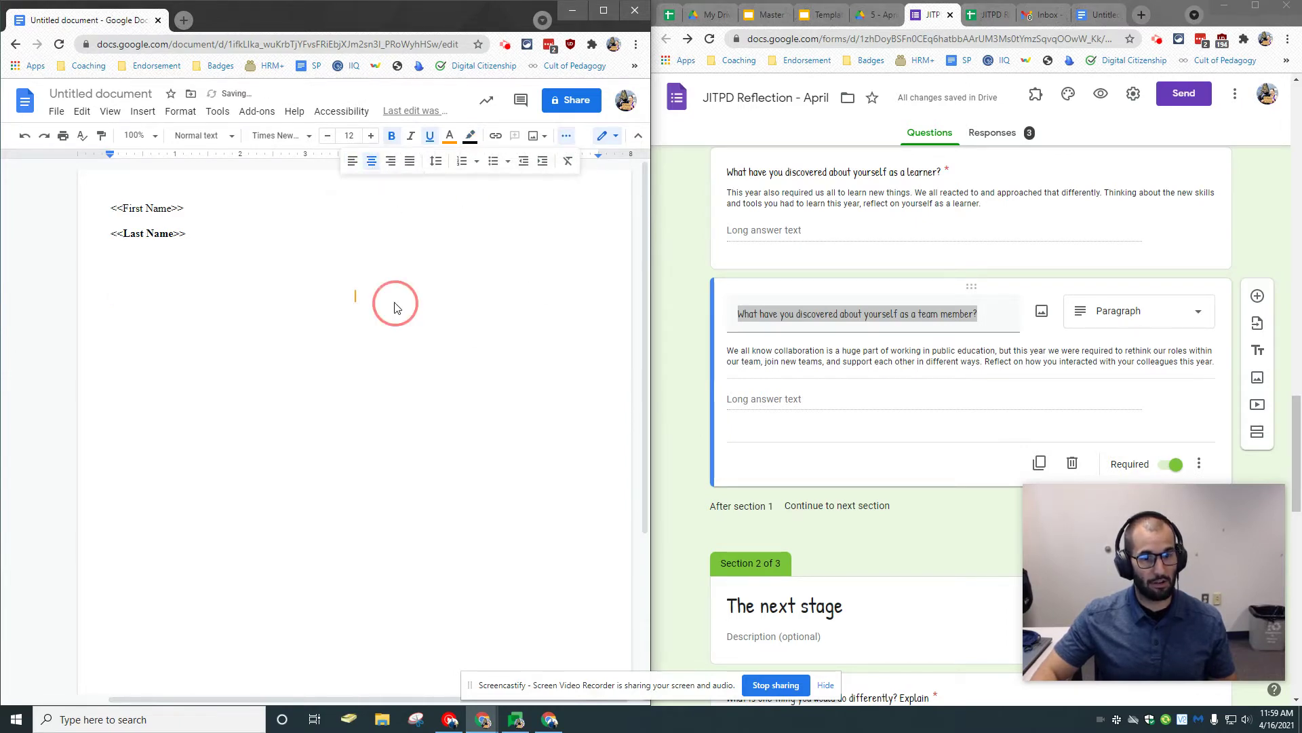
- Insert the merge tag <<What have you discovered about yourself as a team member?>> on the formatted line
text(<<)
text(What have you discovered about yourself as a team member?)
text(>>)
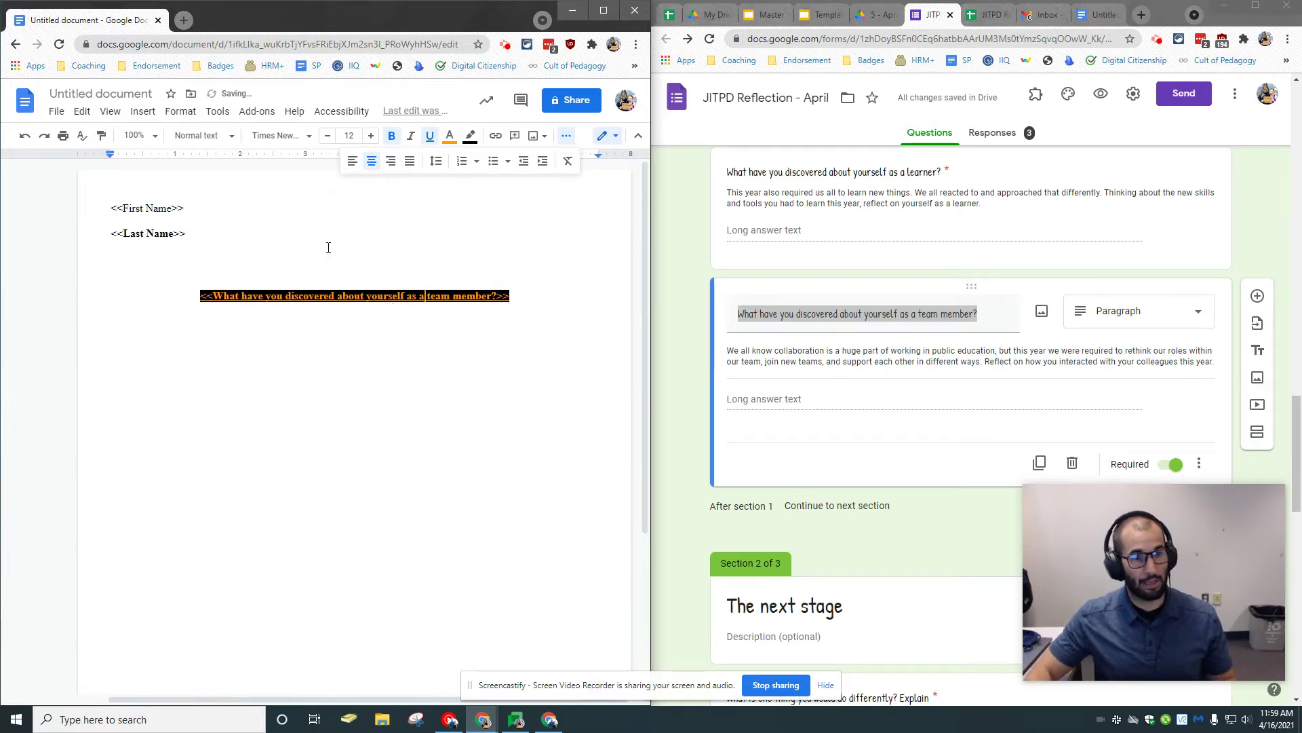
- Rename the template document as Example Autocrat Template
click(119, 93)
text(Example Autocrat Template)
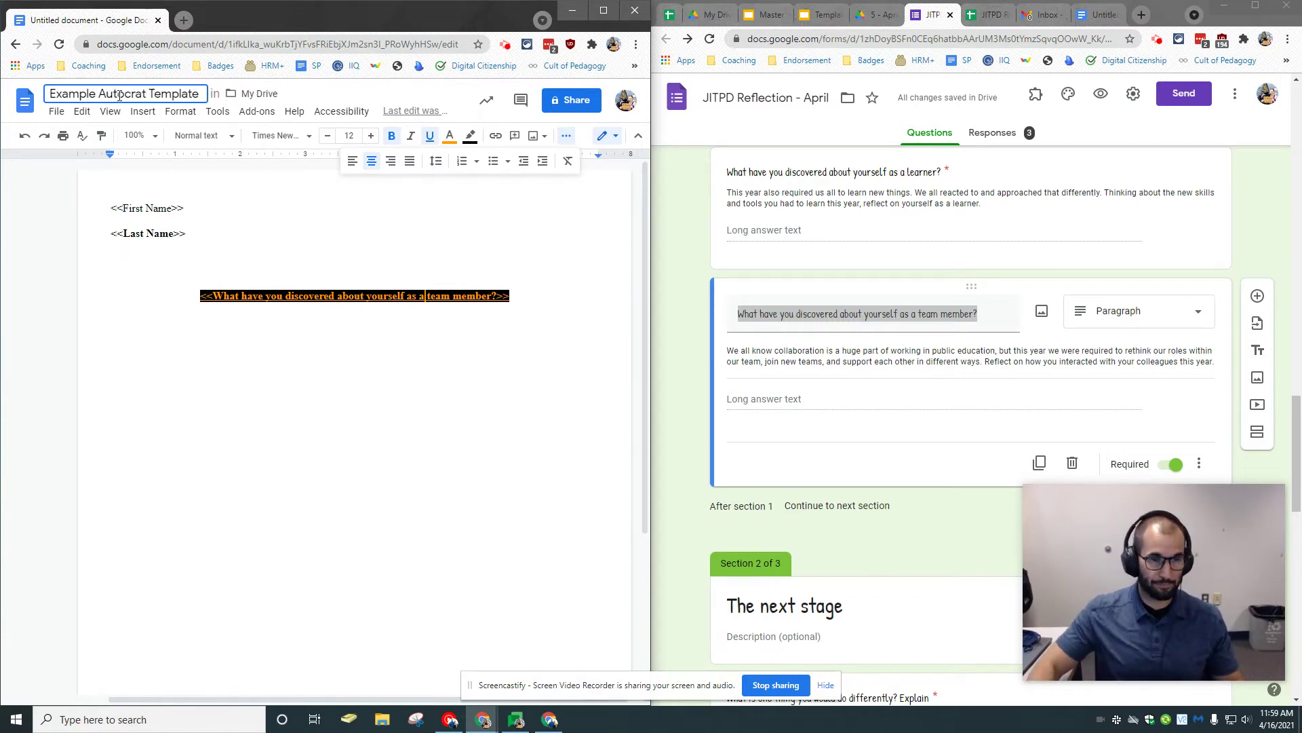
click(351, 373)
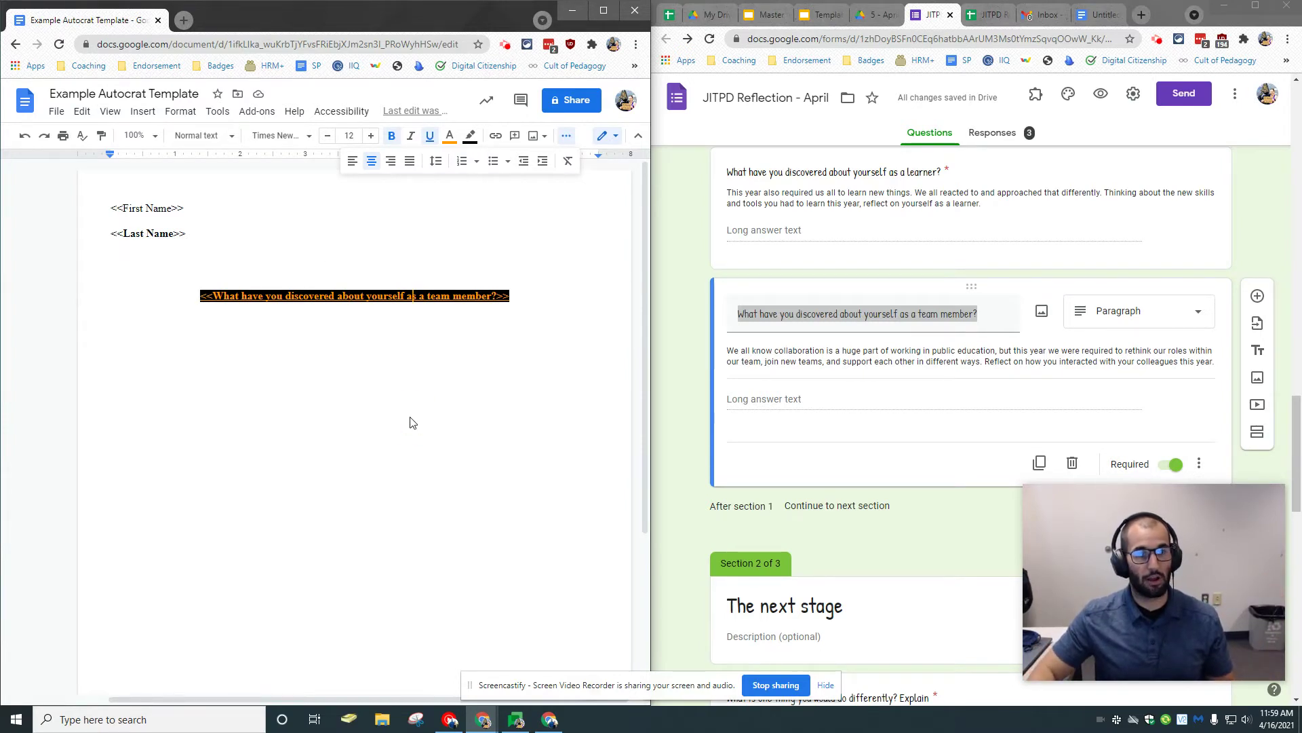
click(616, 260)
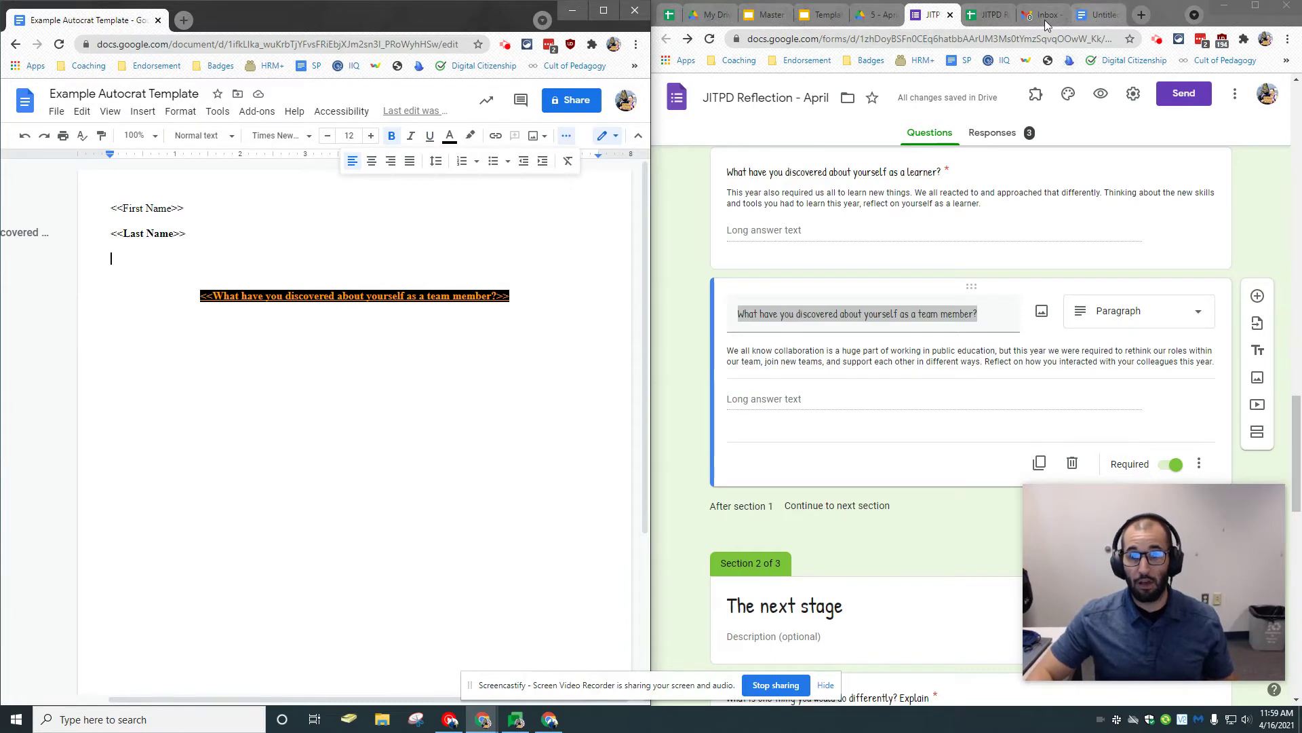
- Review the numbered outline of Form, Template and Add on in the other untitled document
click(1086, 17)
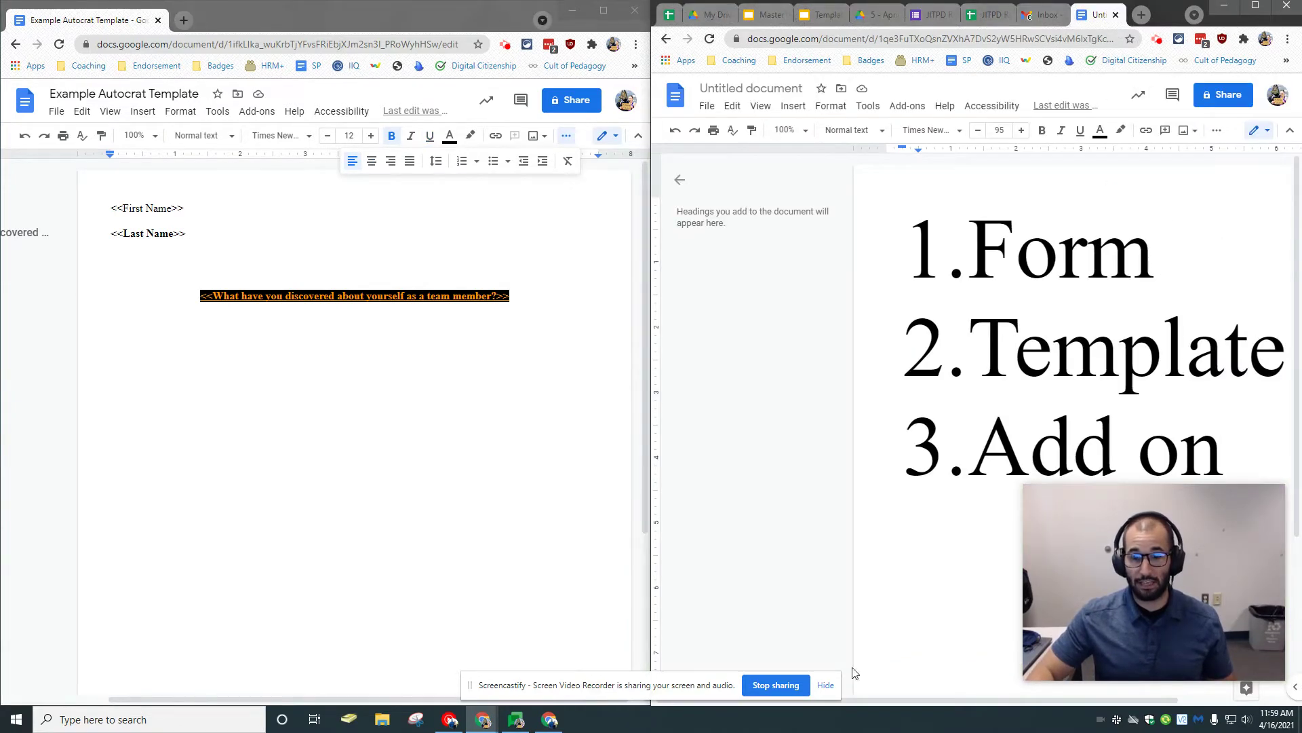
drag(1074, 618, 1020, 623)
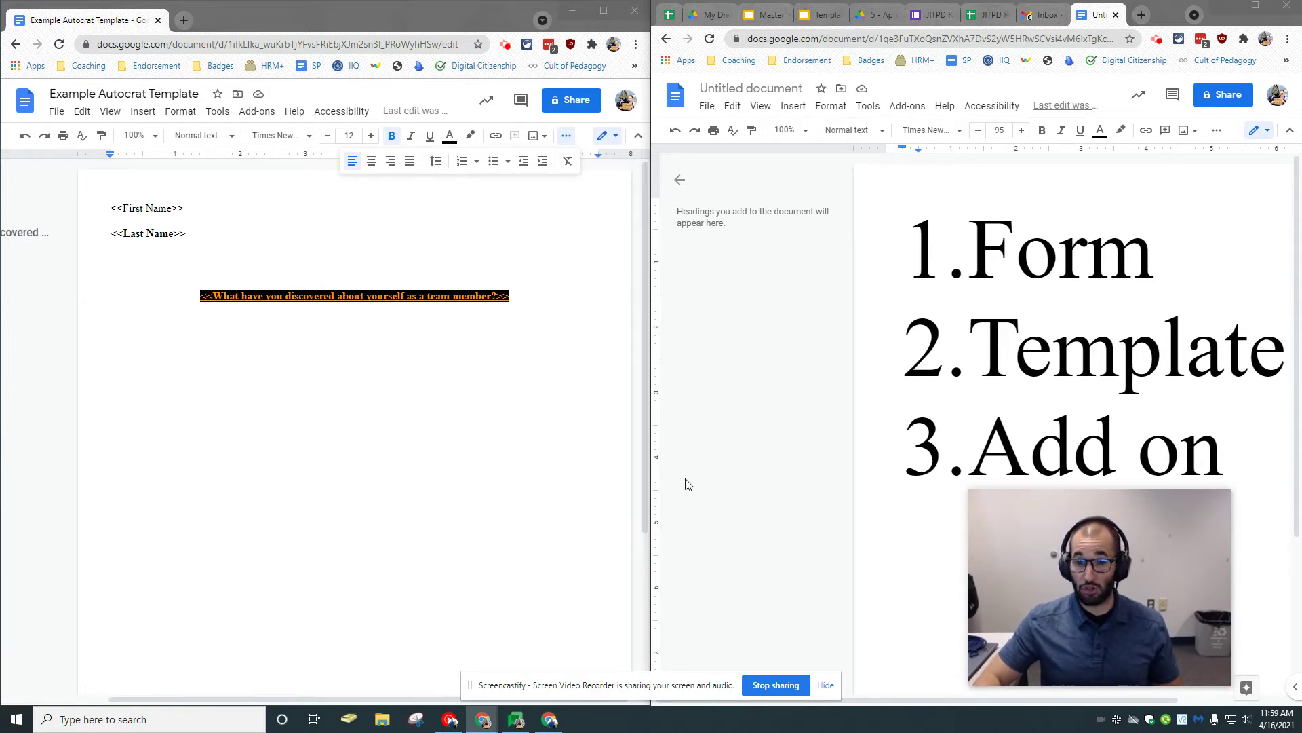
- Return to the JITPD Reflection - April form and start making a copy of it
click(933, 15)
click(1235, 94)
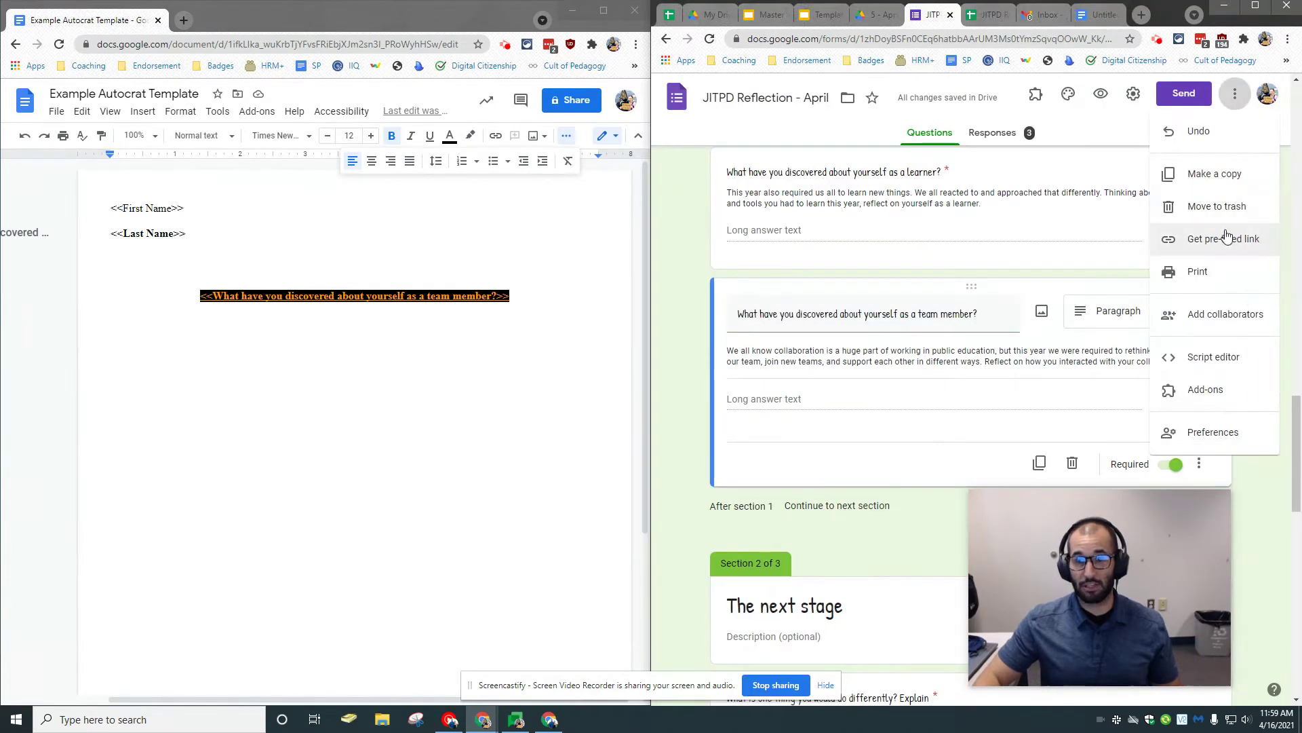
click(1225, 175)
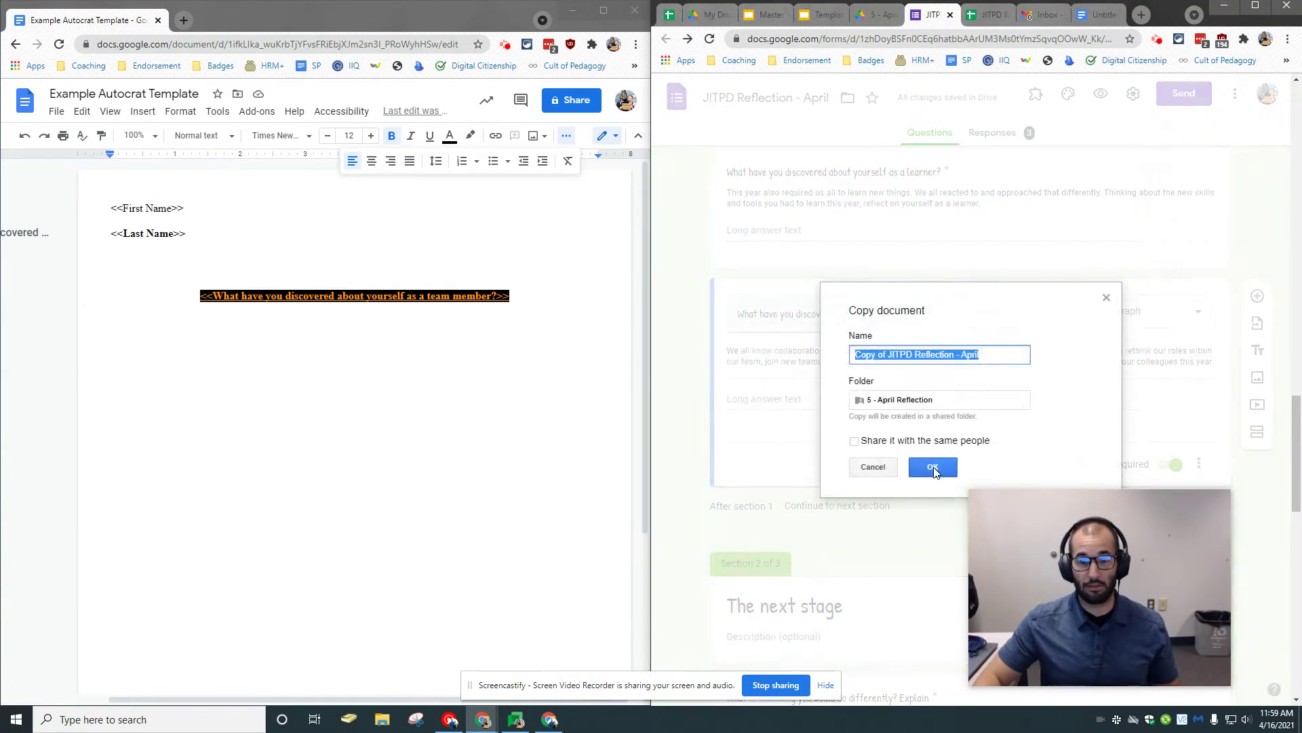
click(915, 399)
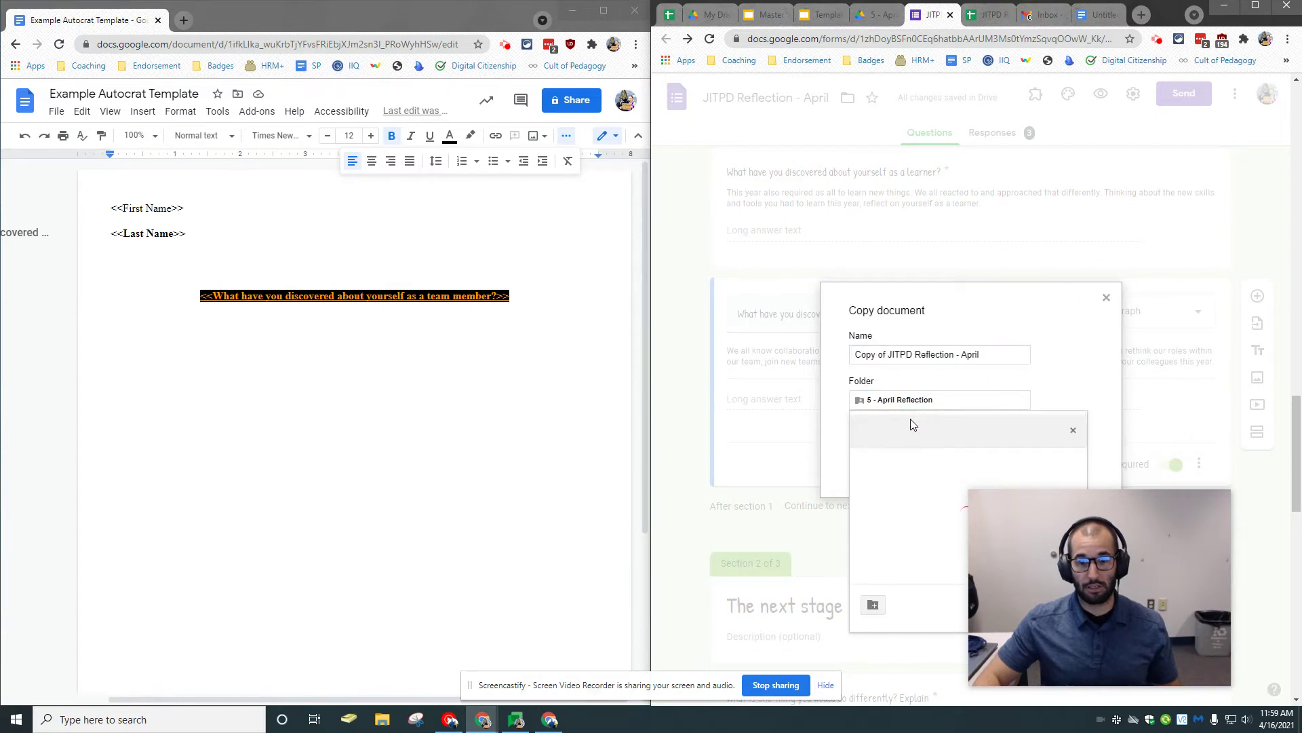
click(867, 430)
click(866, 430)
drag(1056, 513, 1061, 174)
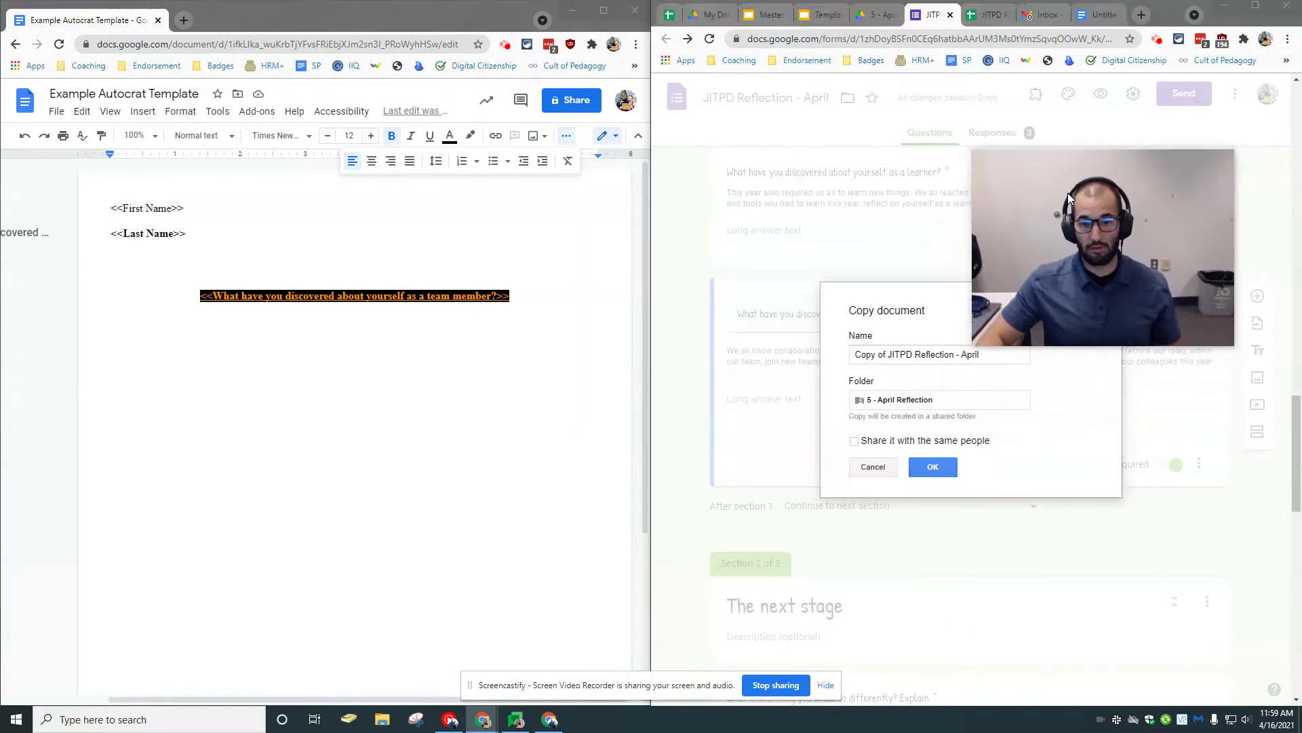
- Choose the *MLHS folder in My Drive as the destination and create the form copy
click(939, 401)
click(866, 430)
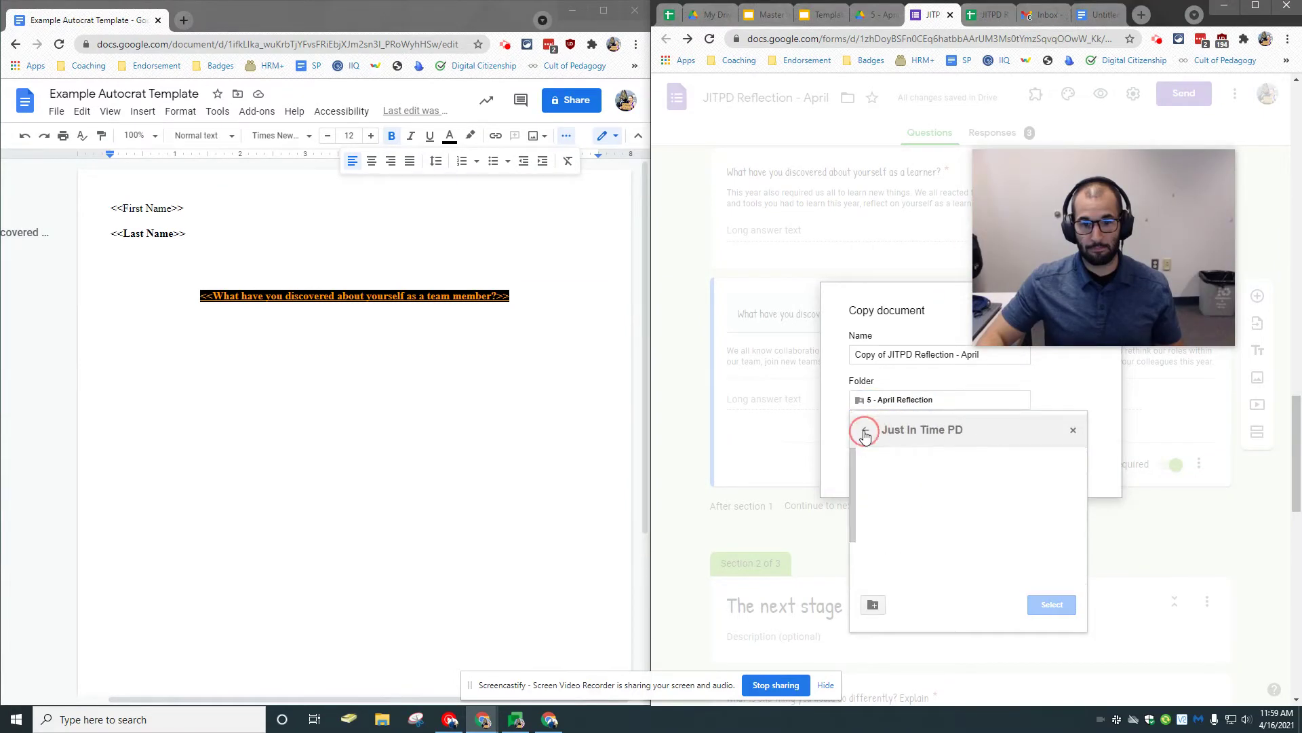
click(866, 430)
click(866, 430)
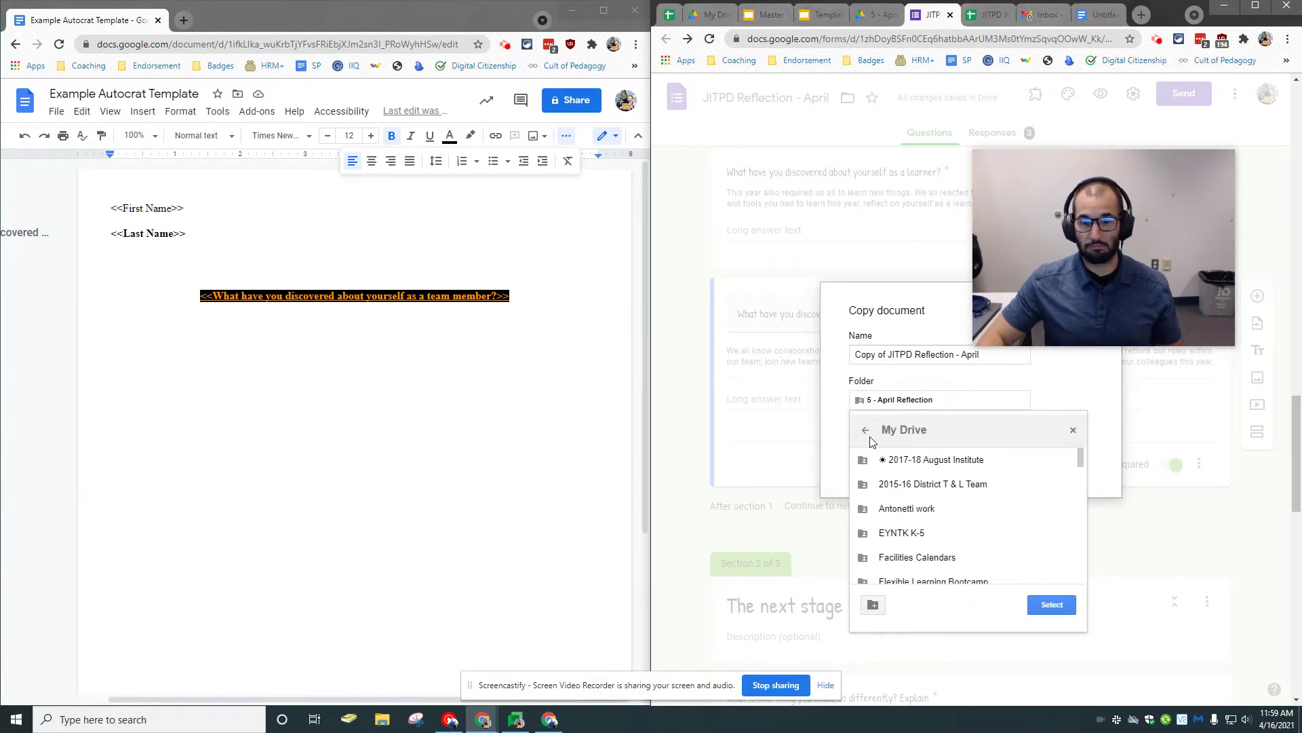
click(929, 462)
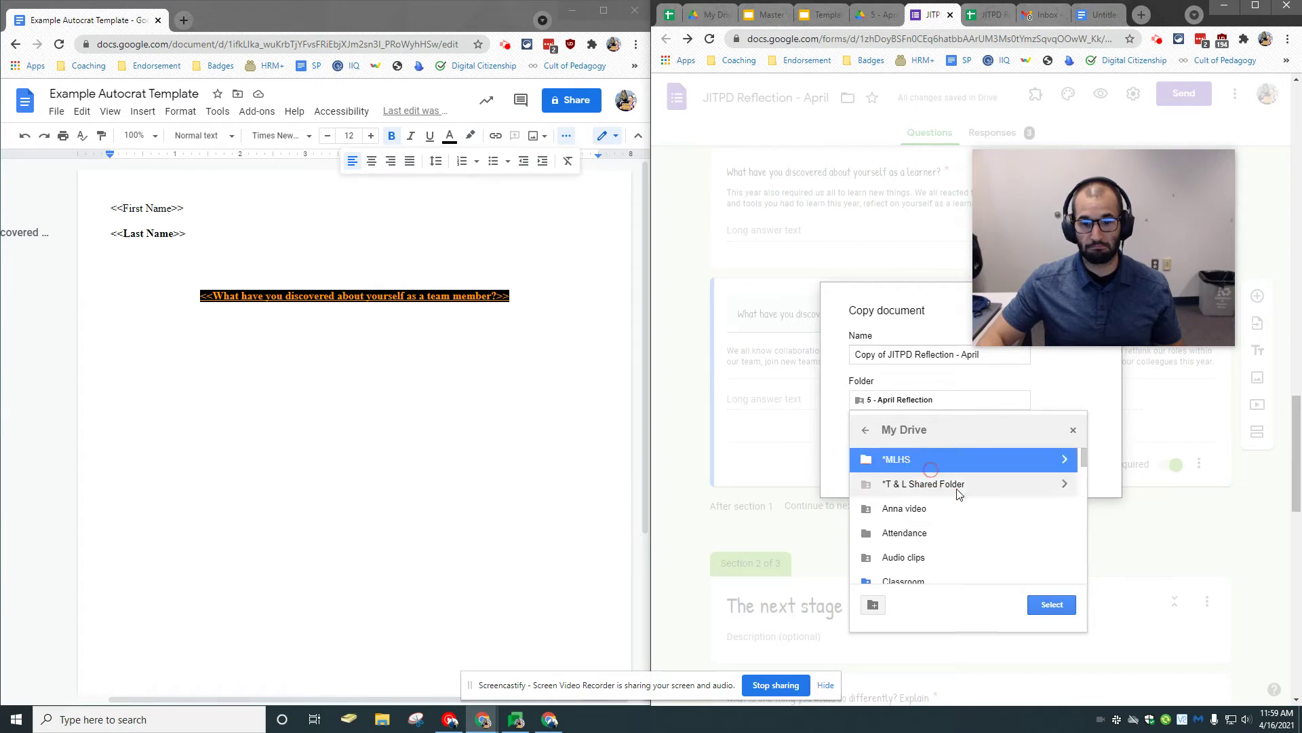
click(1043, 615)
click(940, 453)
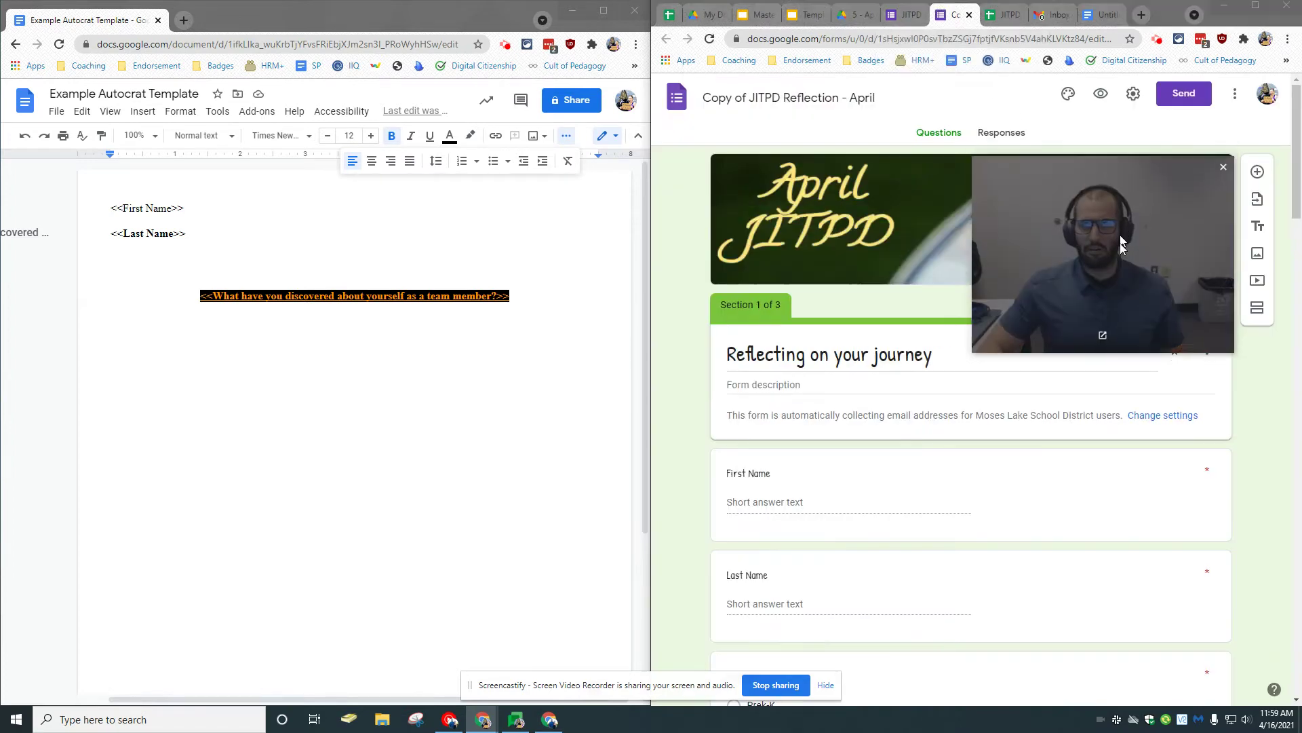
- Create a new response spreadsheet for the copied form
drag(1120, 222, 1166, 578)
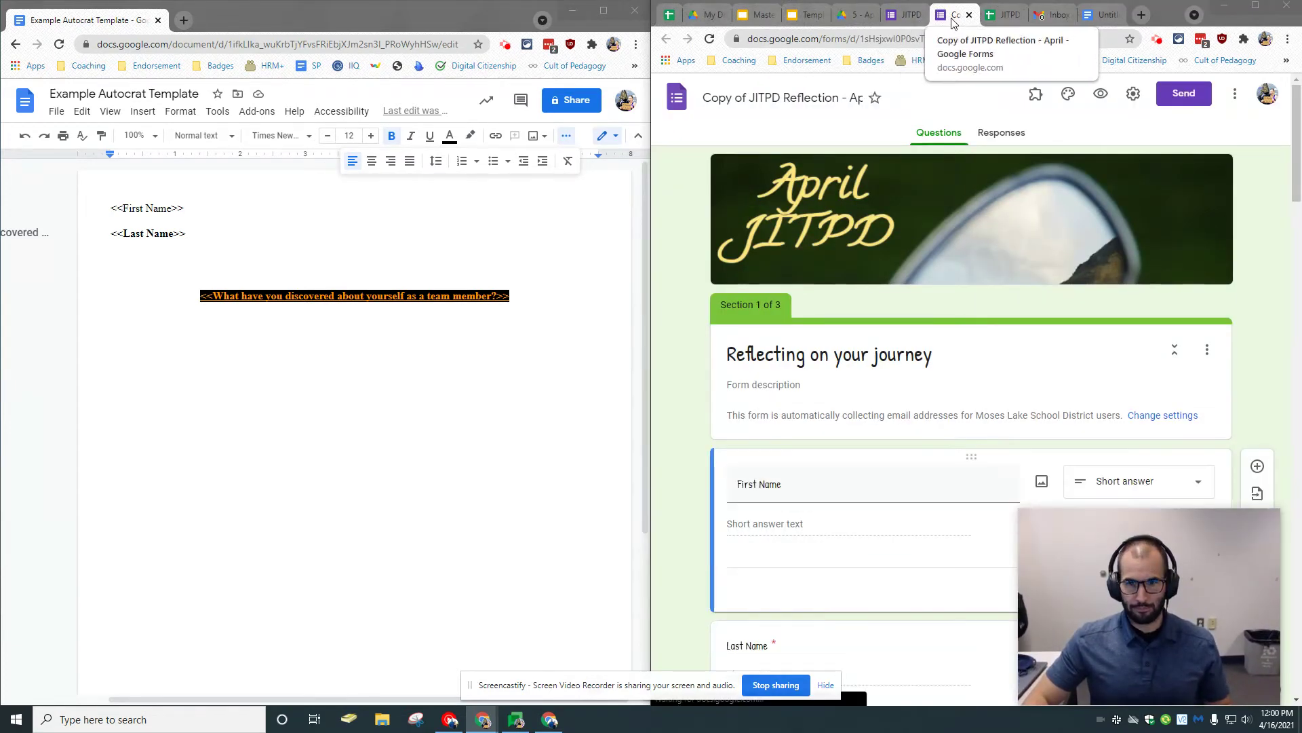
click(1002, 134)
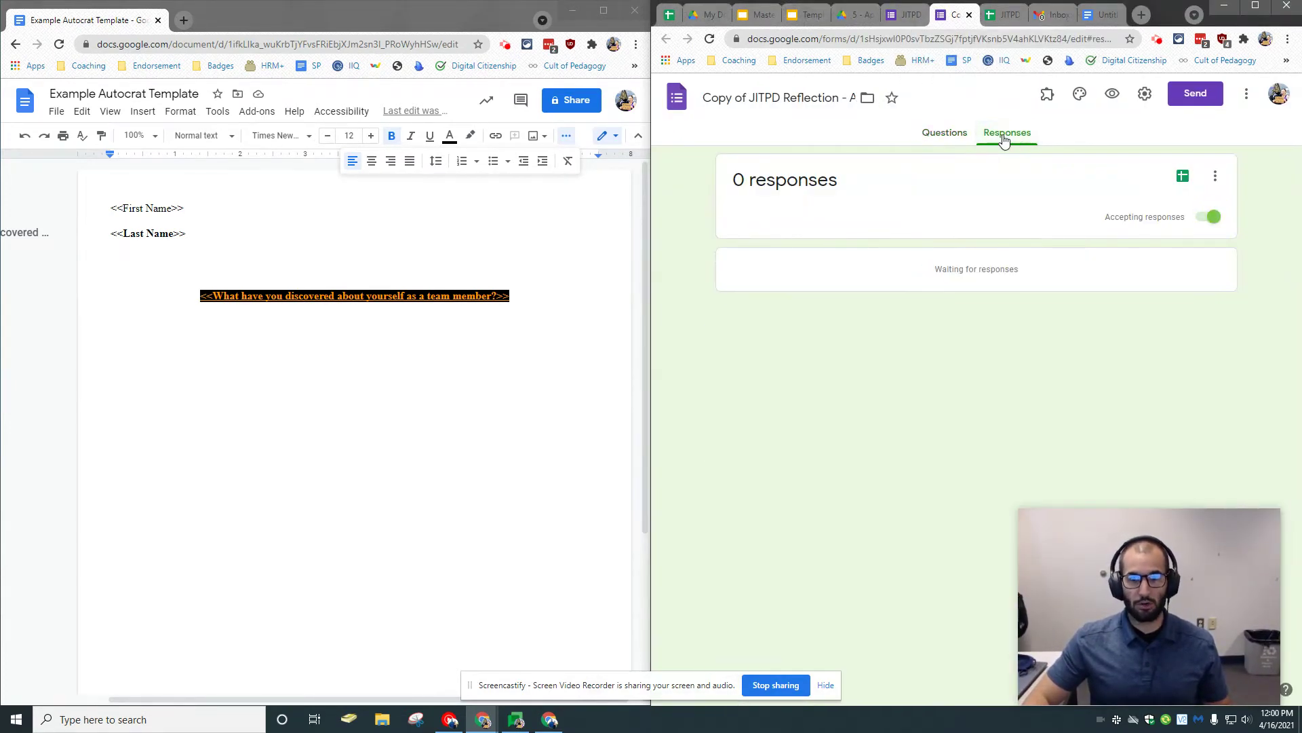
click(1182, 177)
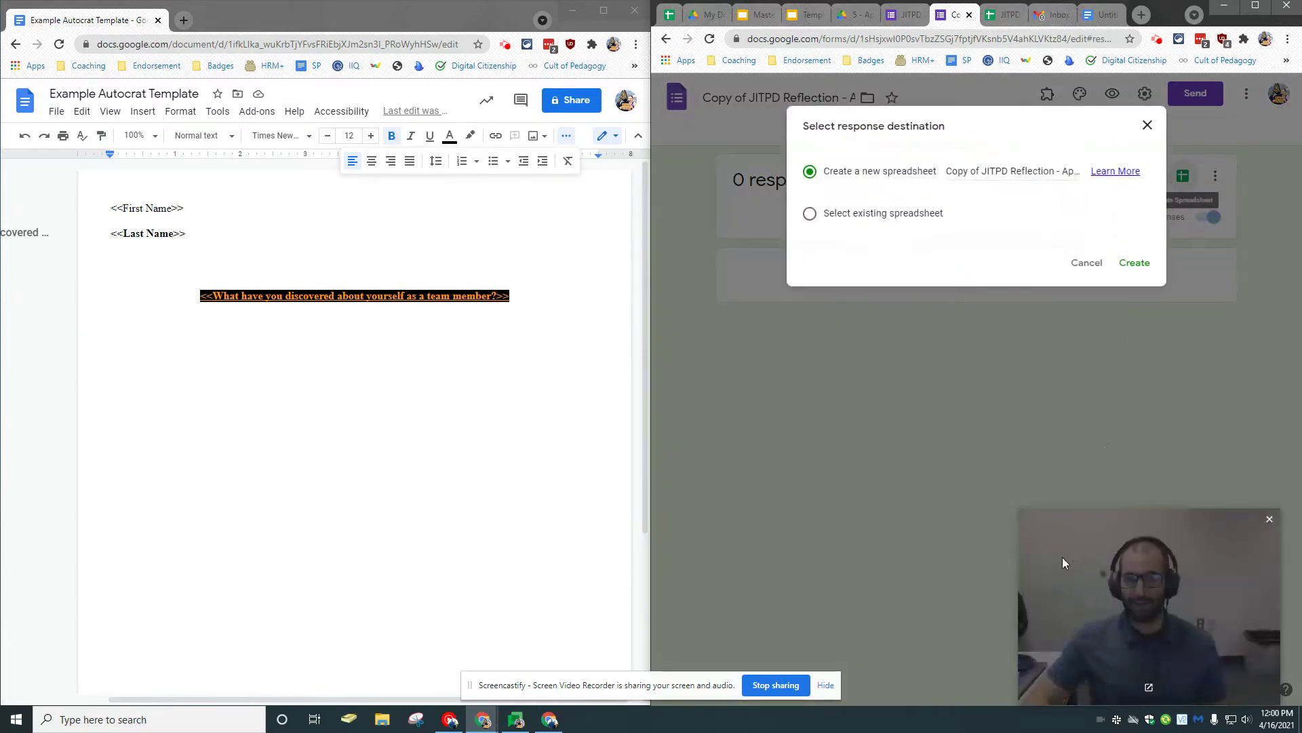
click(1132, 264)
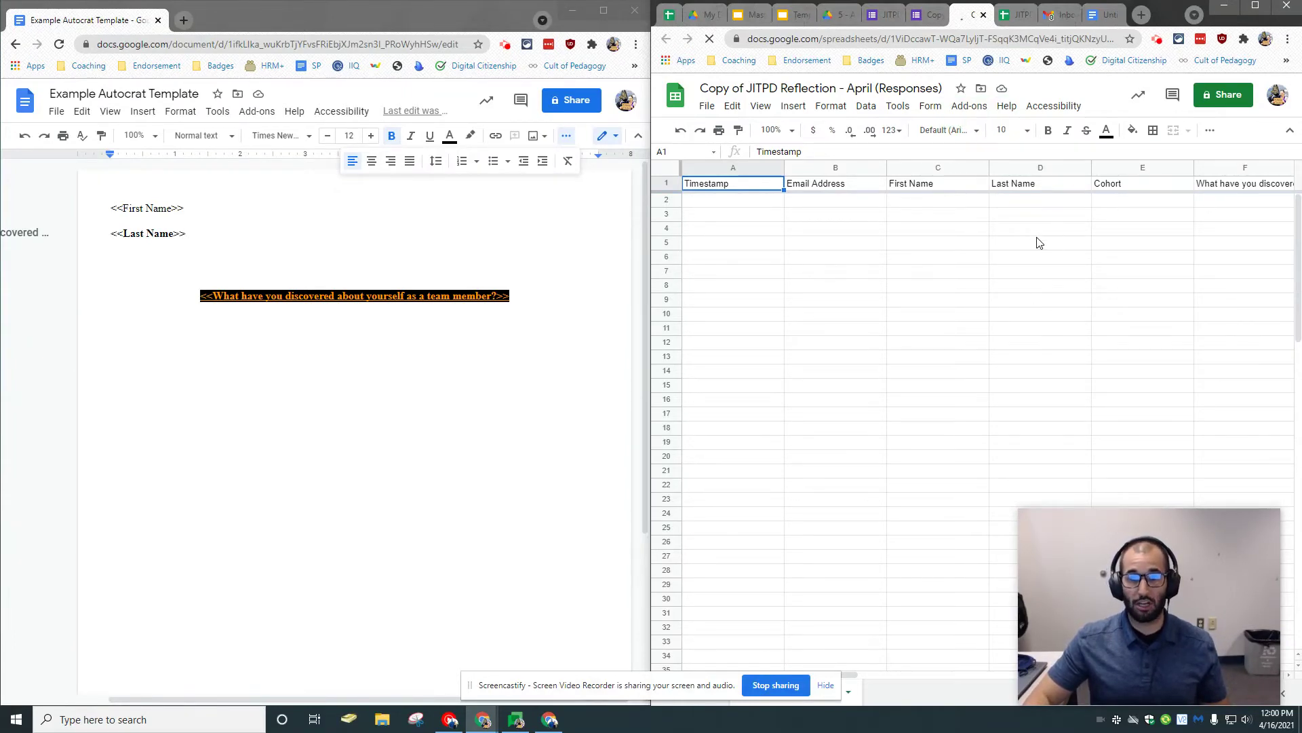
- Browse the Sheets add-on marketplace, search it for autocrat, and close it
click(970, 107)
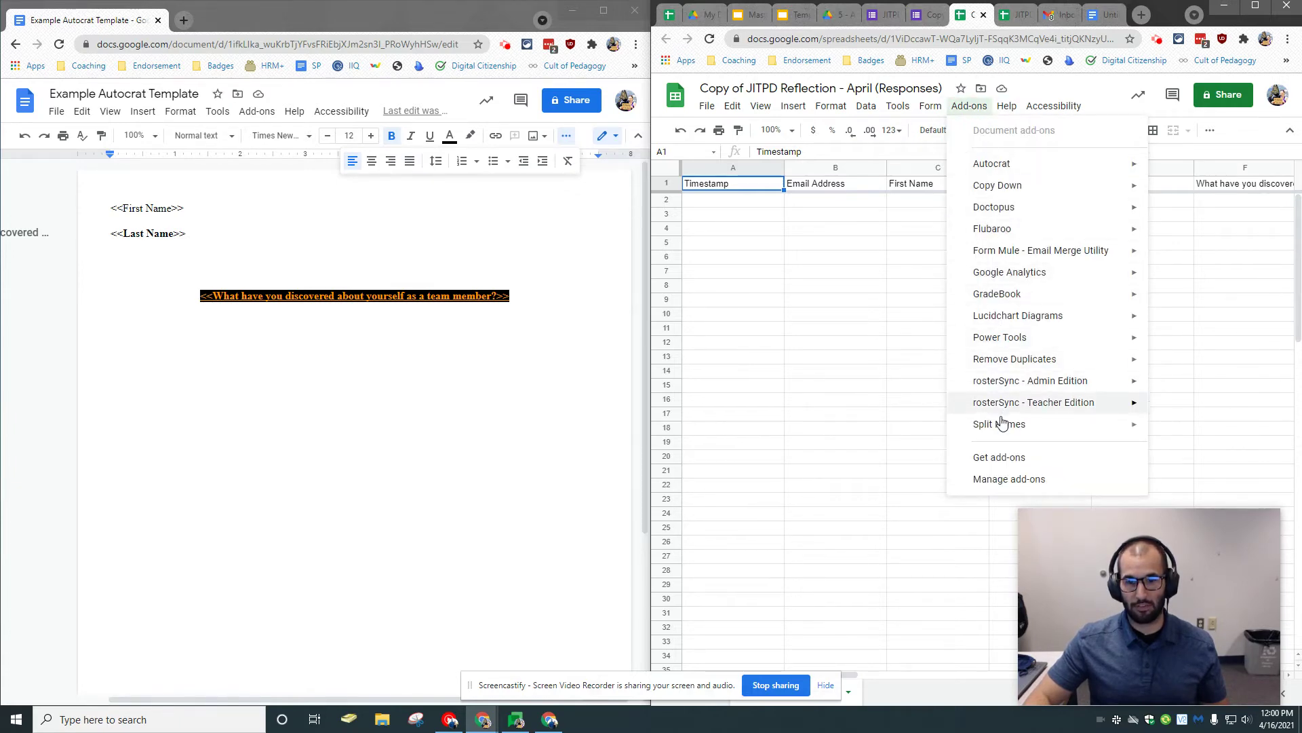
mouse_move(1009, 424)
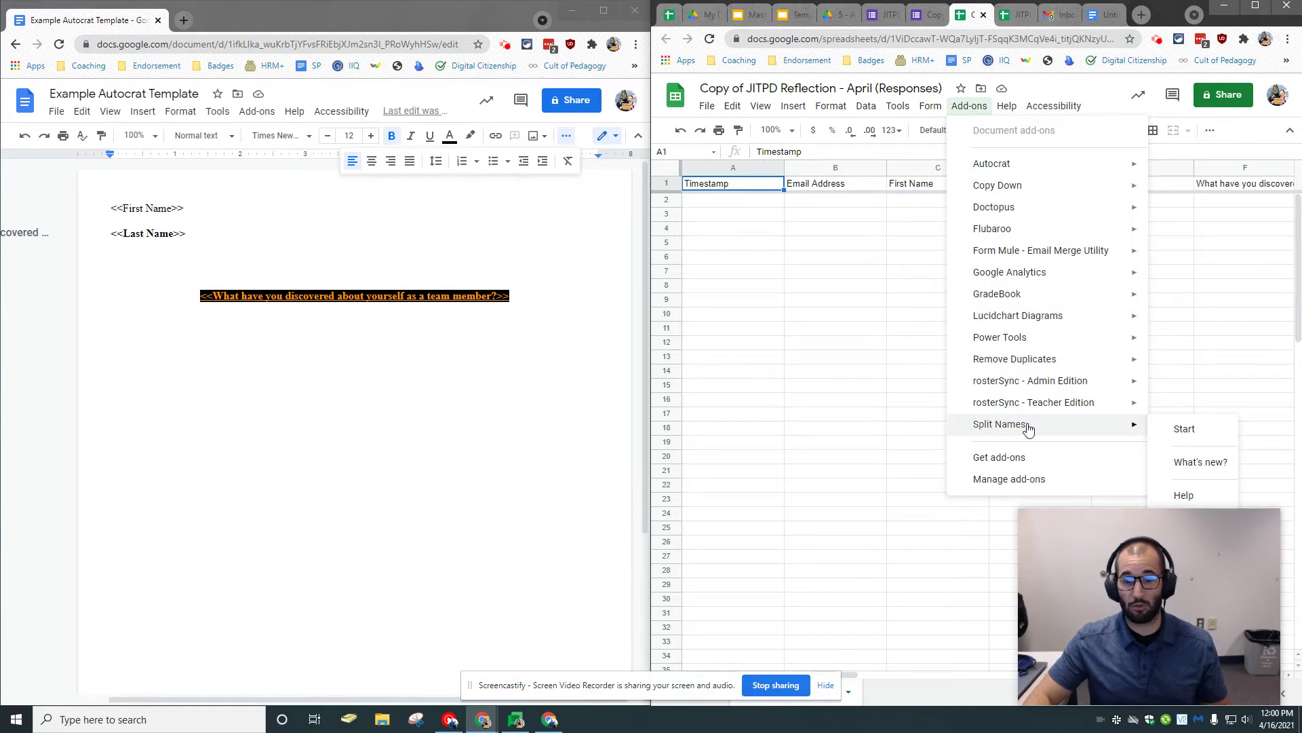
click(1010, 479)
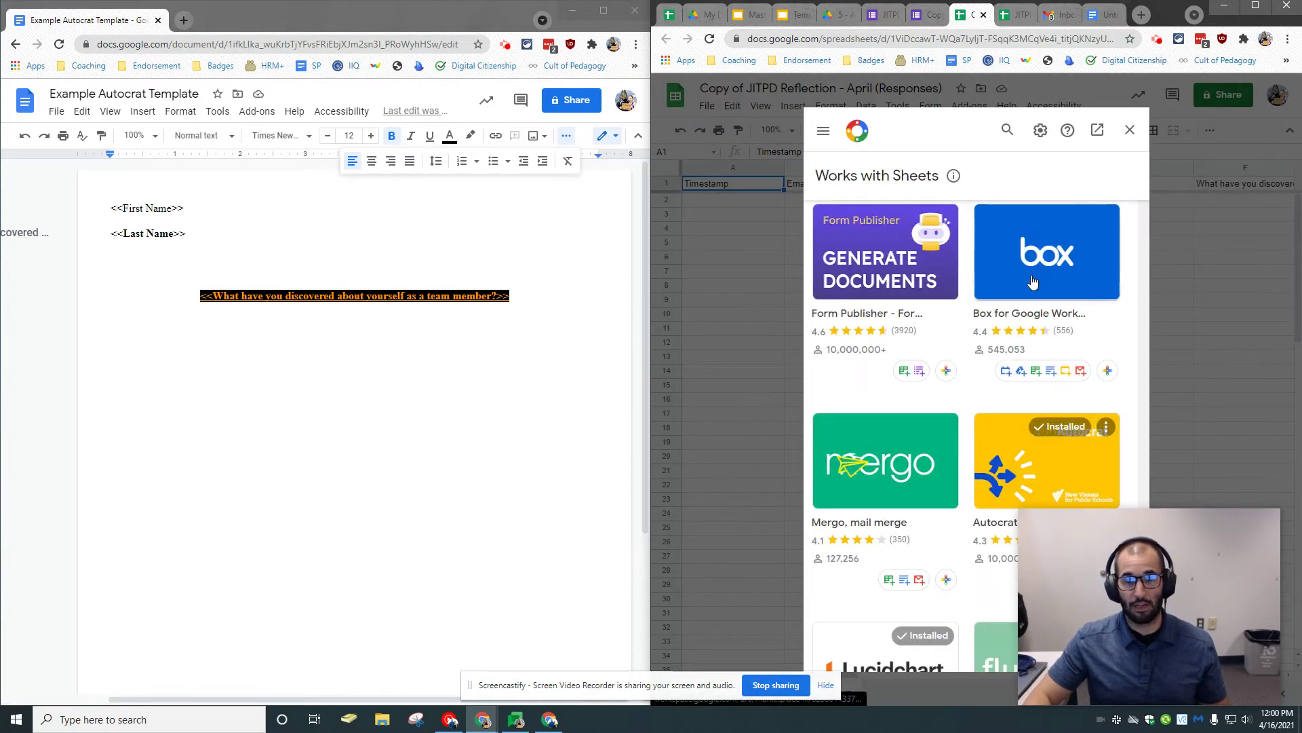
scroll(1048, 417, down, 2)
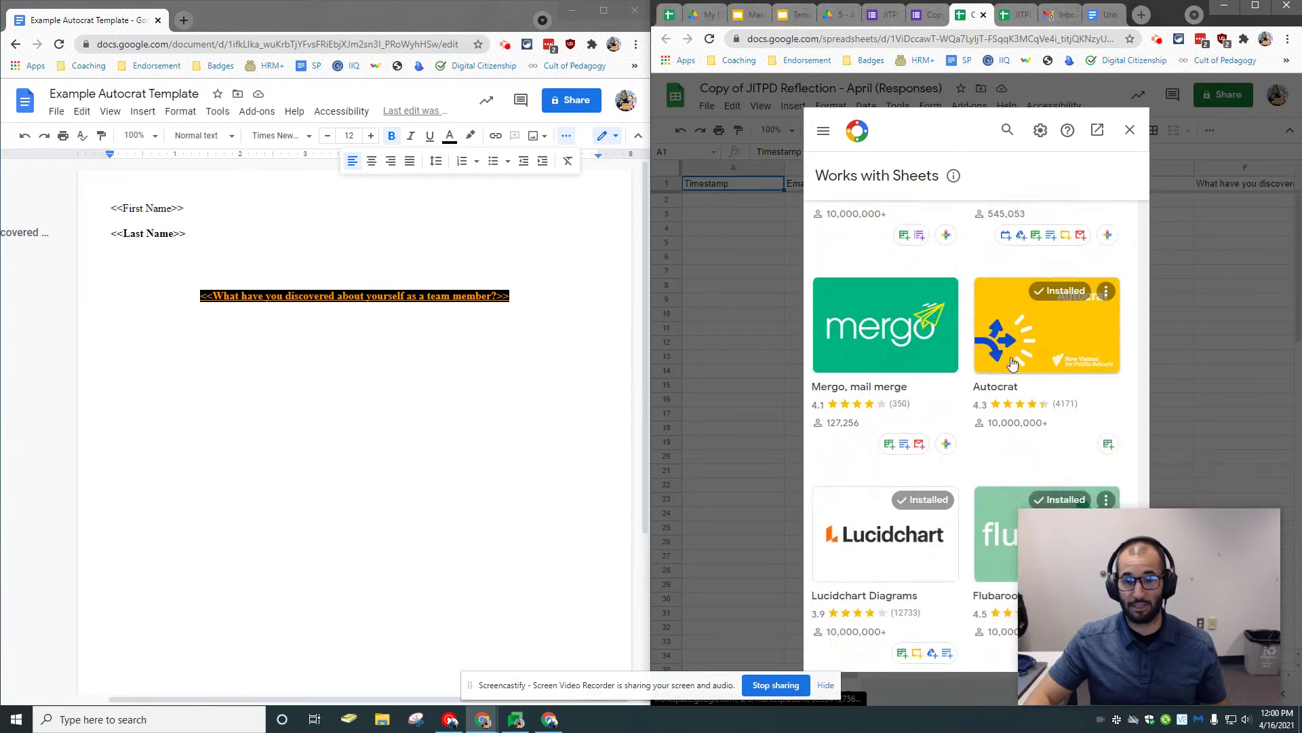
click(1008, 129)
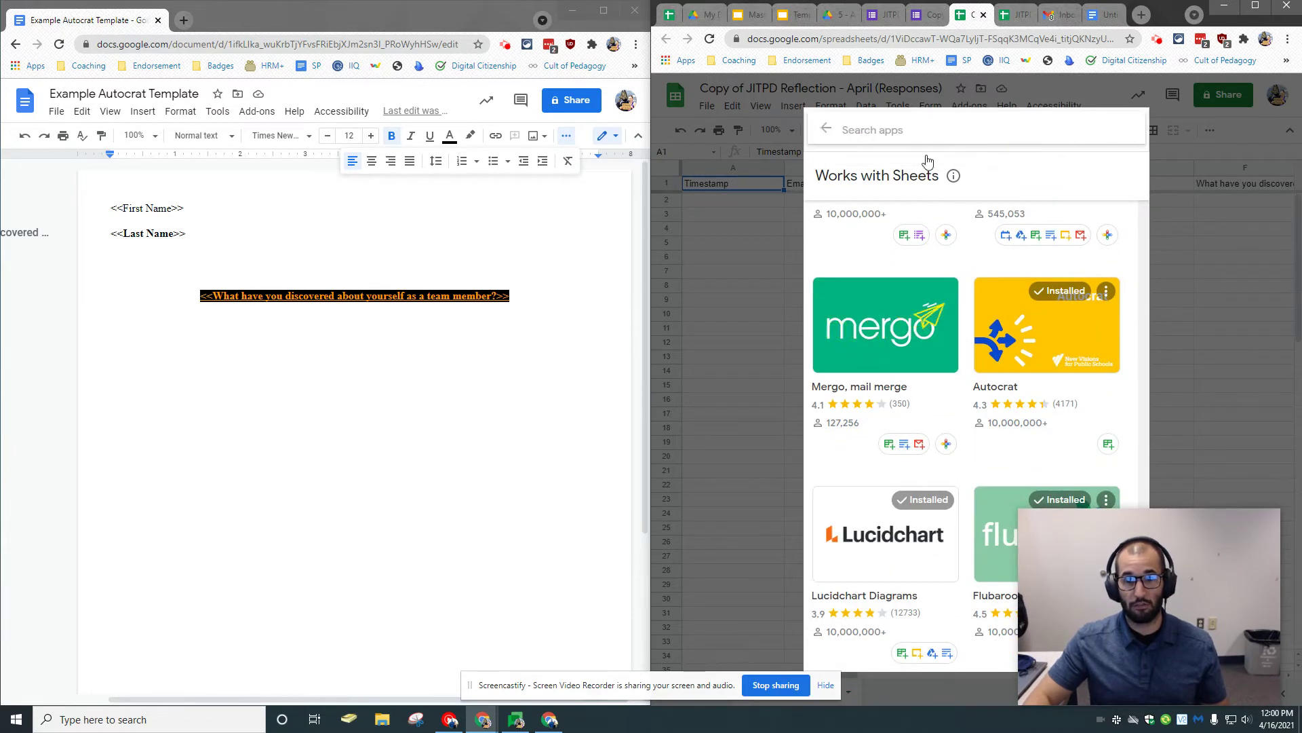
text(autocrat)
key(Return)
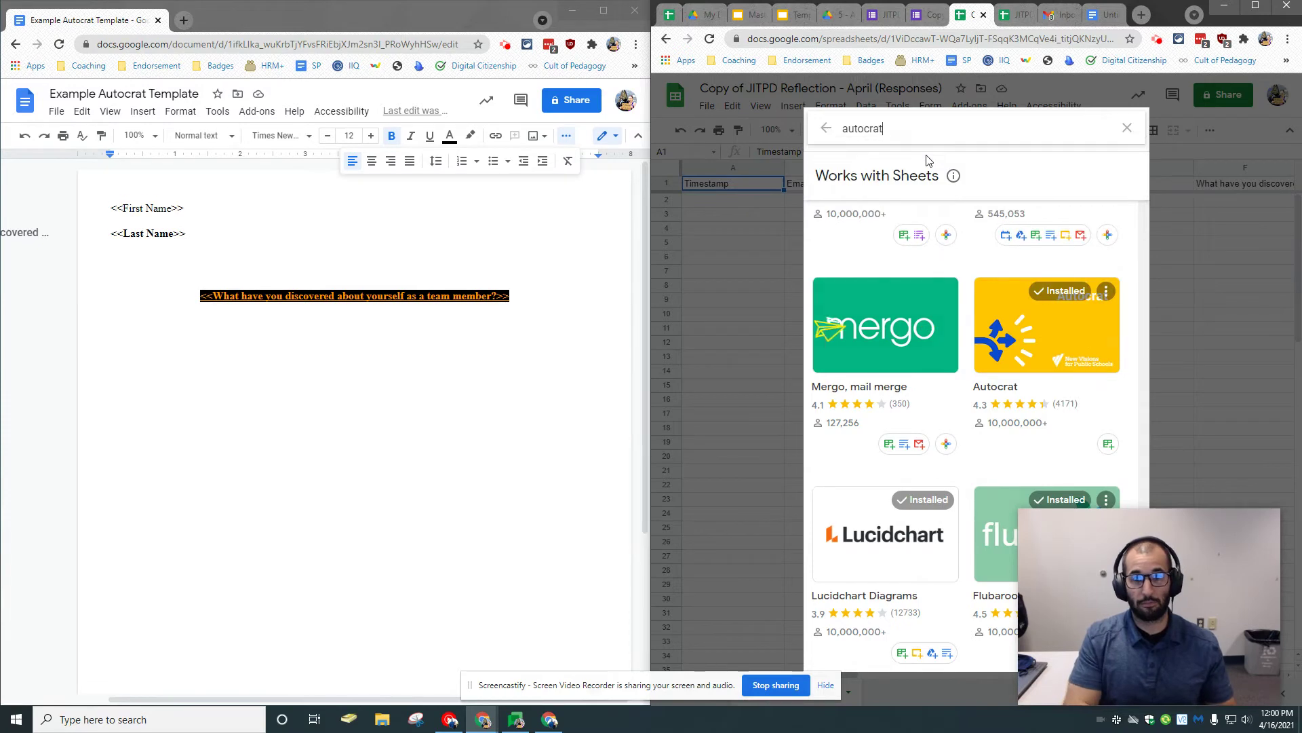
click(1129, 130)
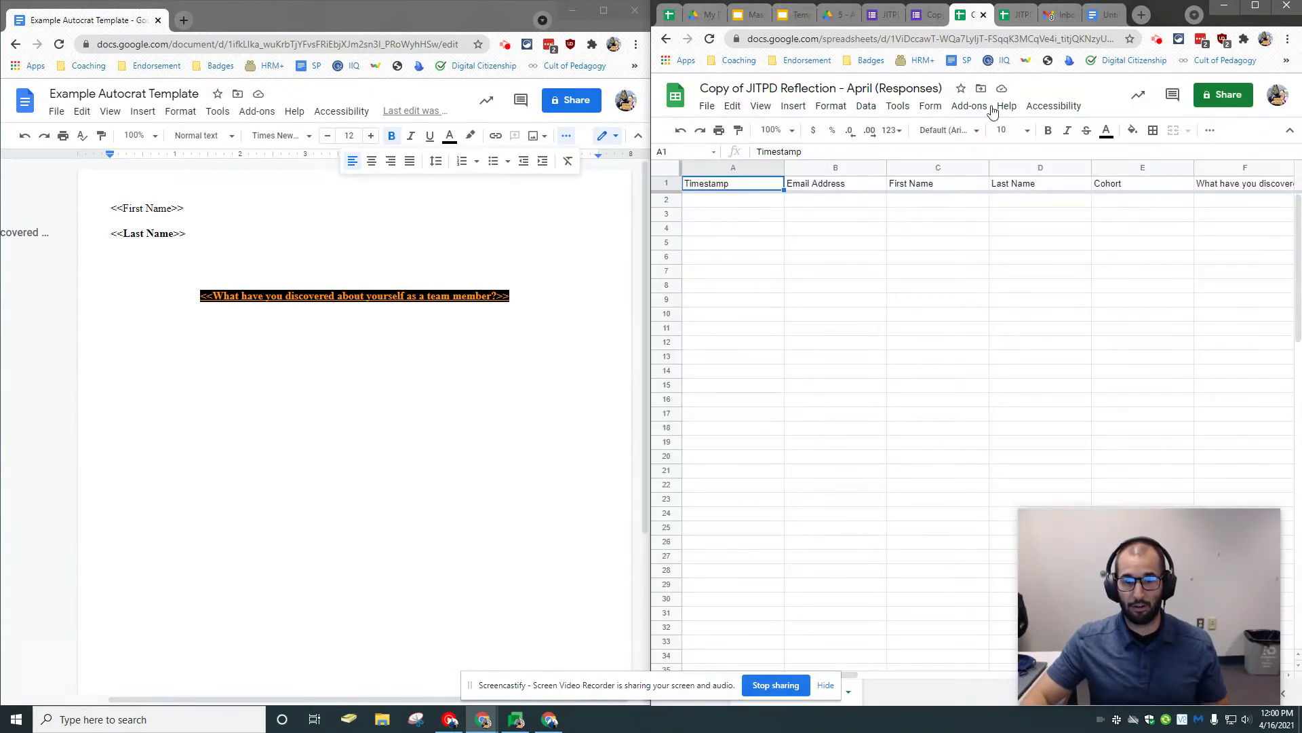
- Launch the Autocrat add-on in the response spreadsheet
click(955, 109)
mouse_move(1013, 165)
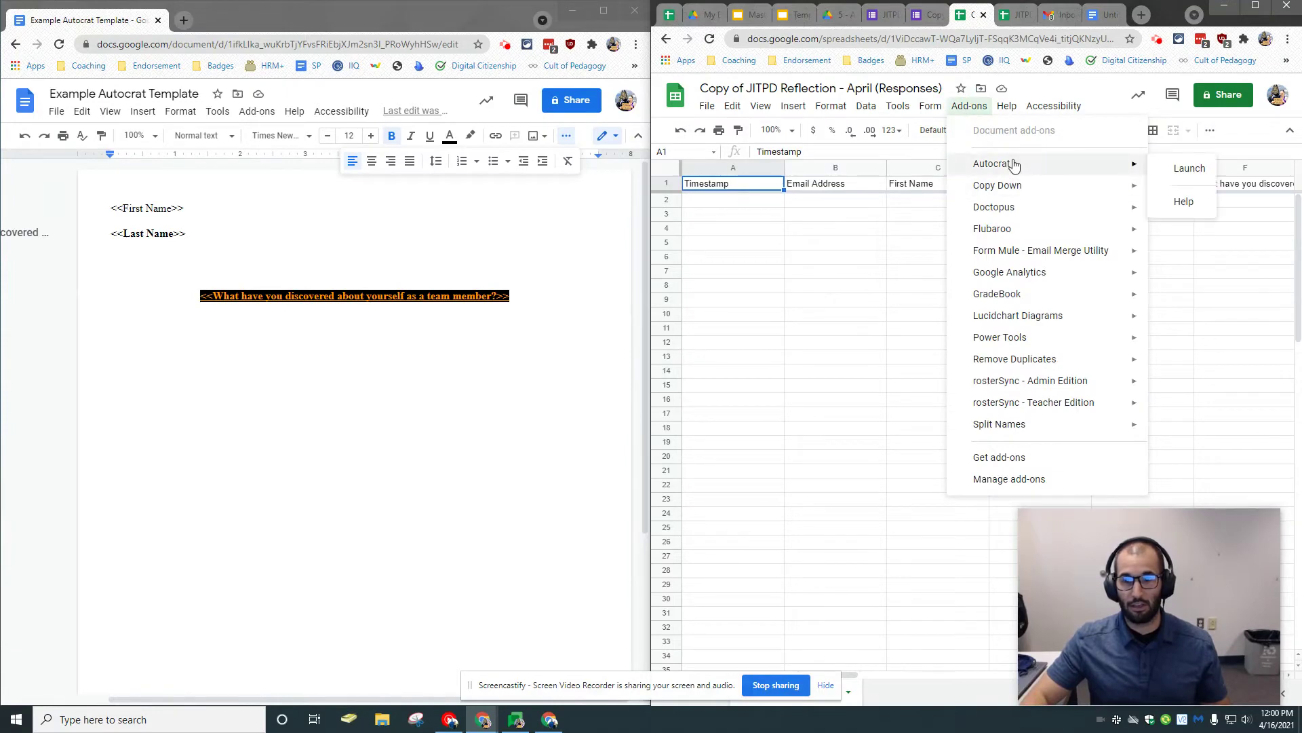
click(1192, 173)
drag(1243, 503, 284, 536)
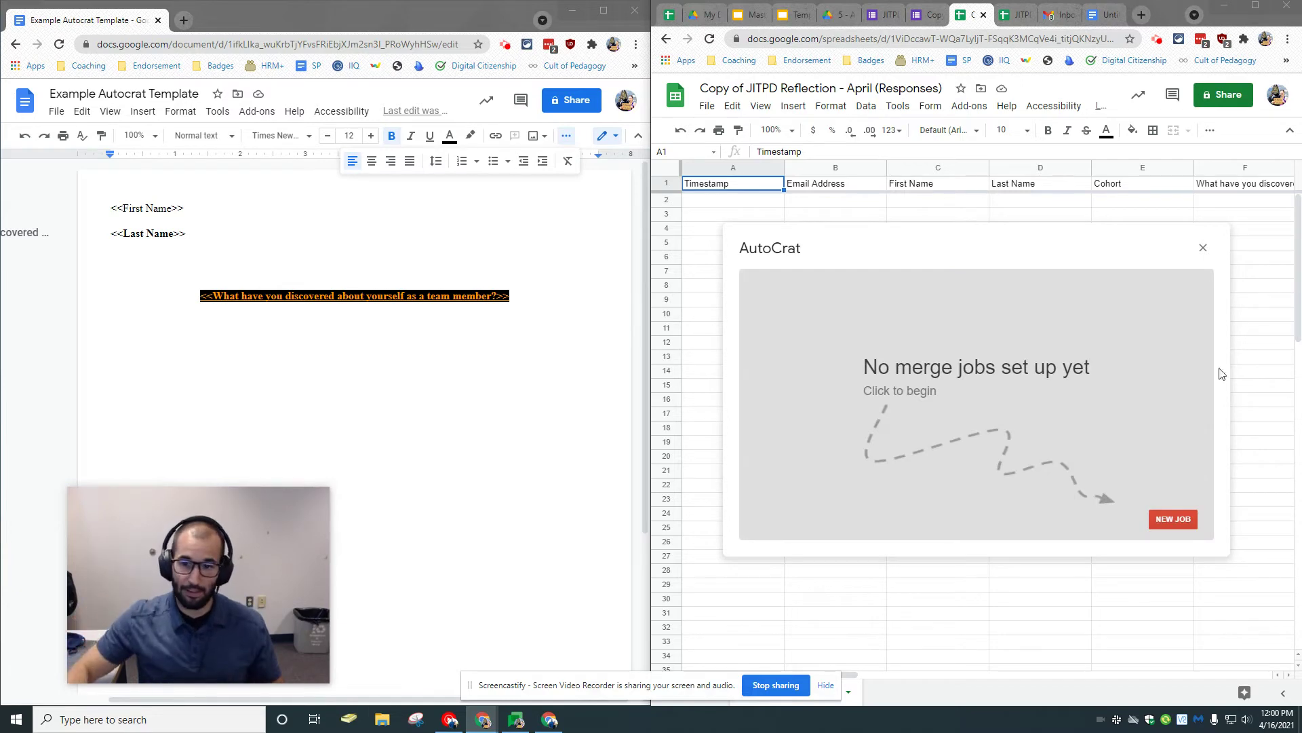
- Create a new merge job named teadfadgaretedfa and continue to the template choice
click(1173, 520)
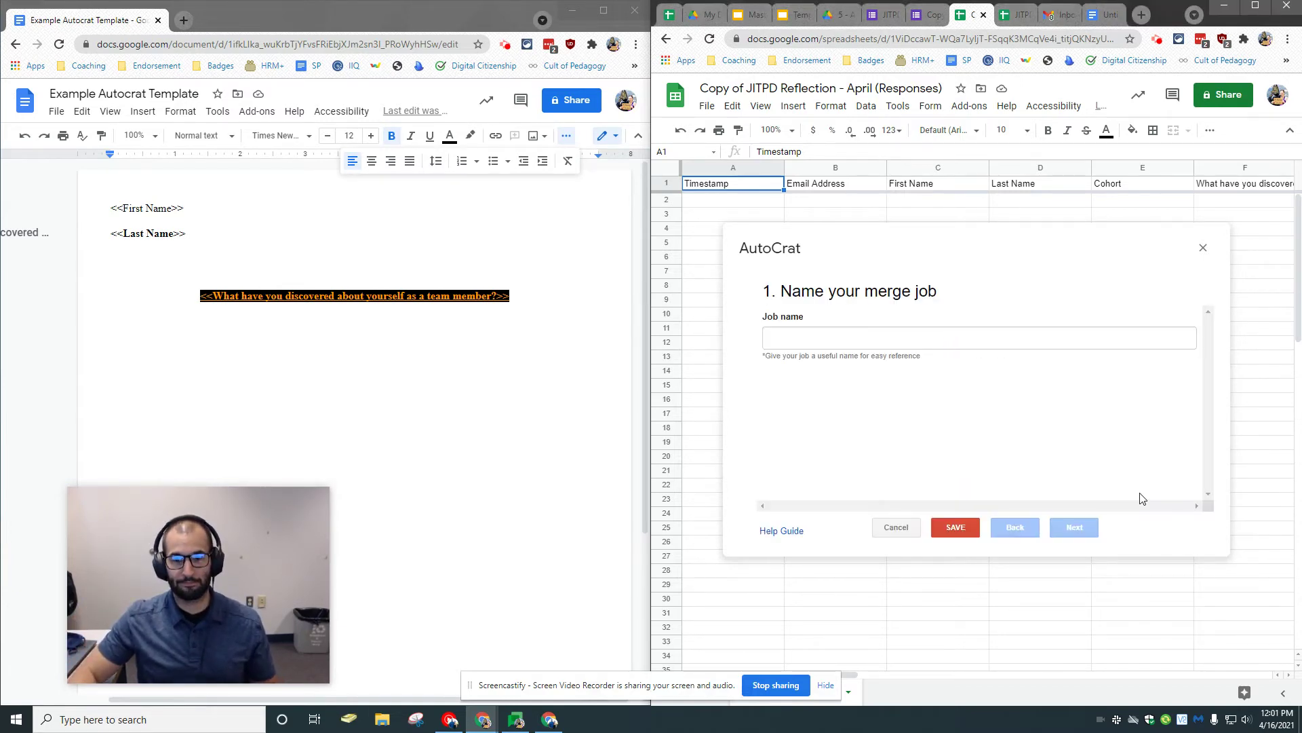
click(790, 336)
text(teadfadgaretedfa)
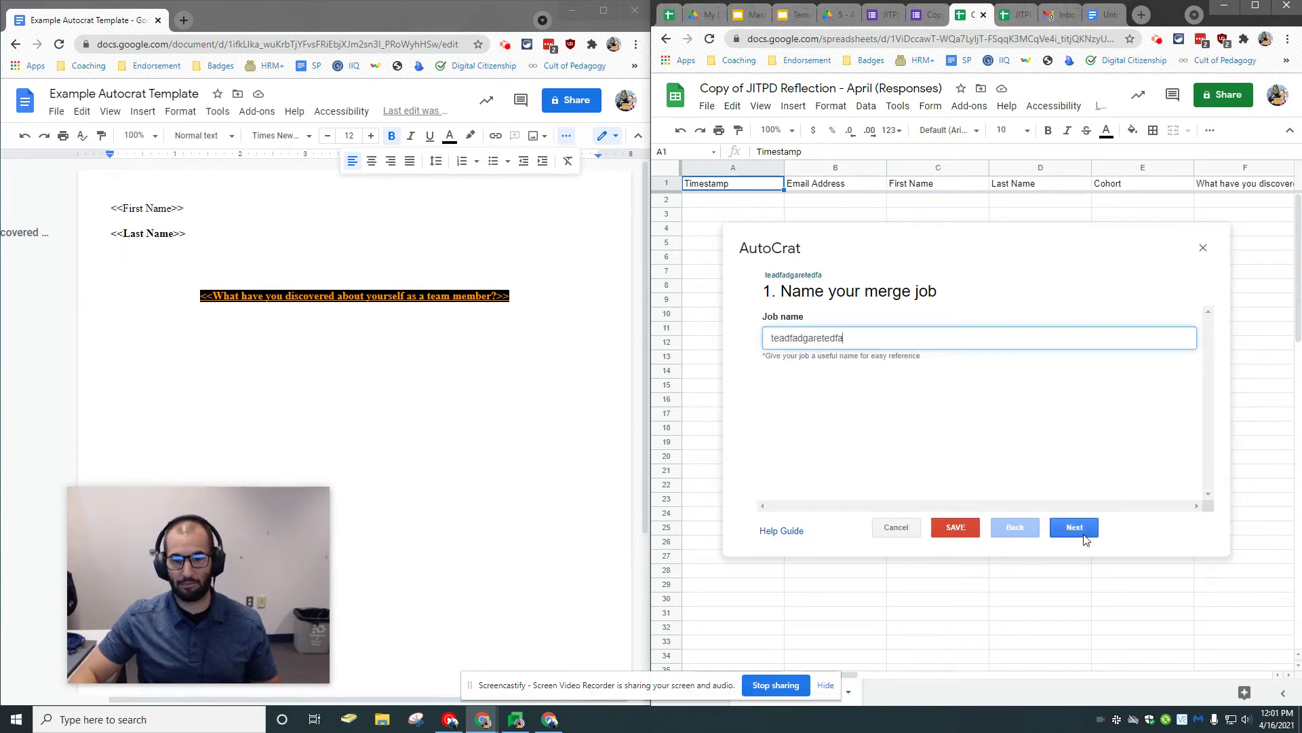
click(1082, 533)
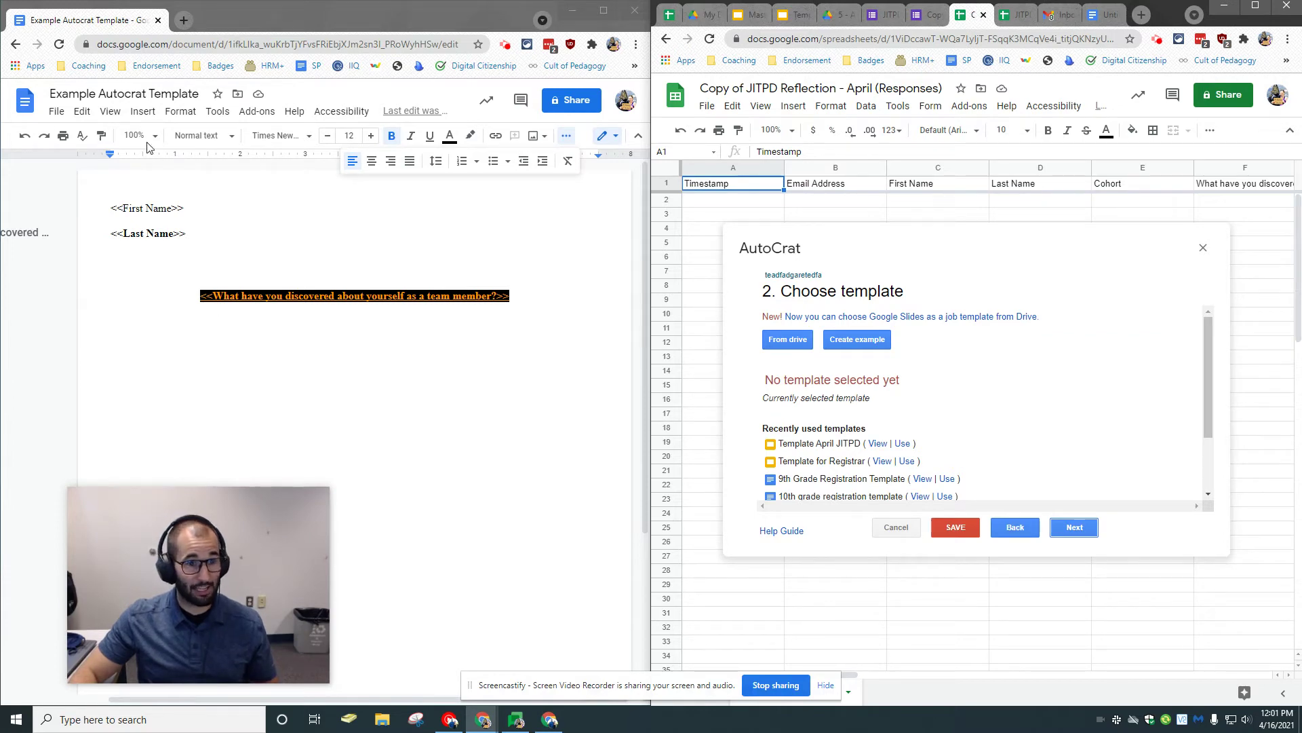
- Choose the Example Autocrat Template document from Drive as the job's template and continue to the data mapping
click(784, 336)
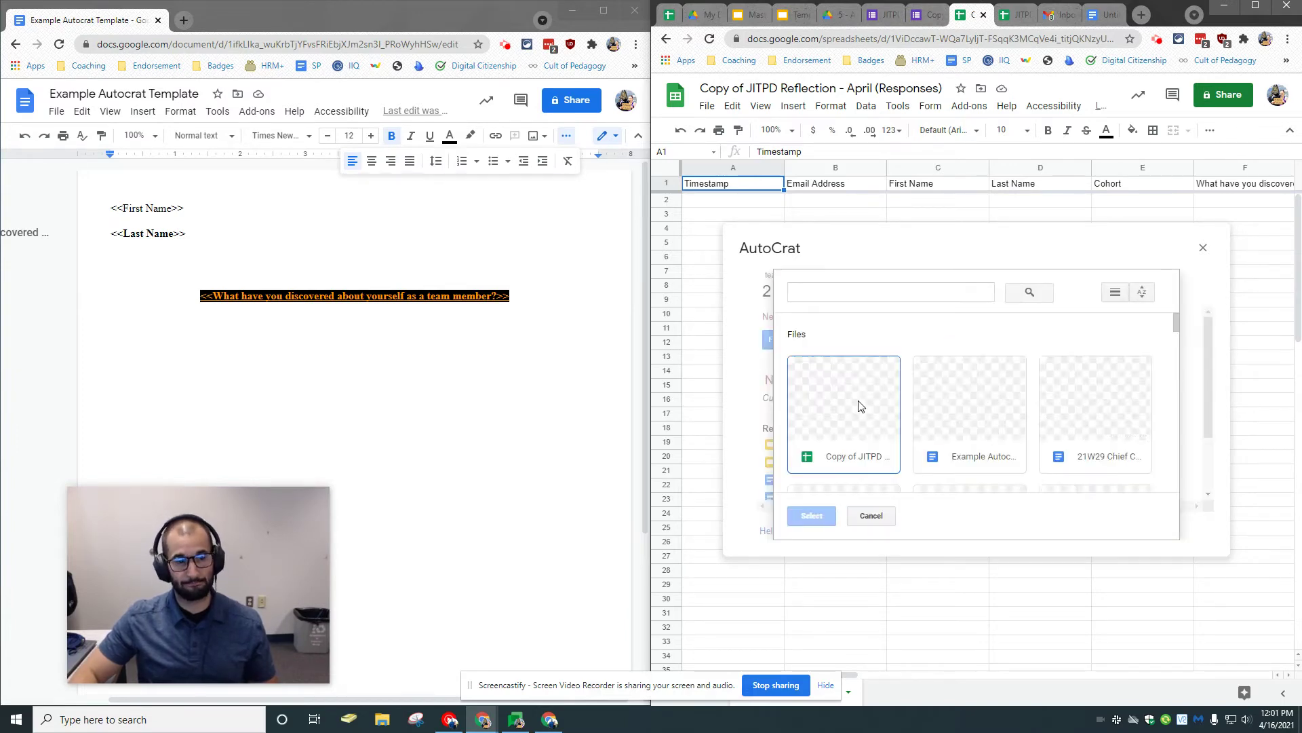
click(1000, 469)
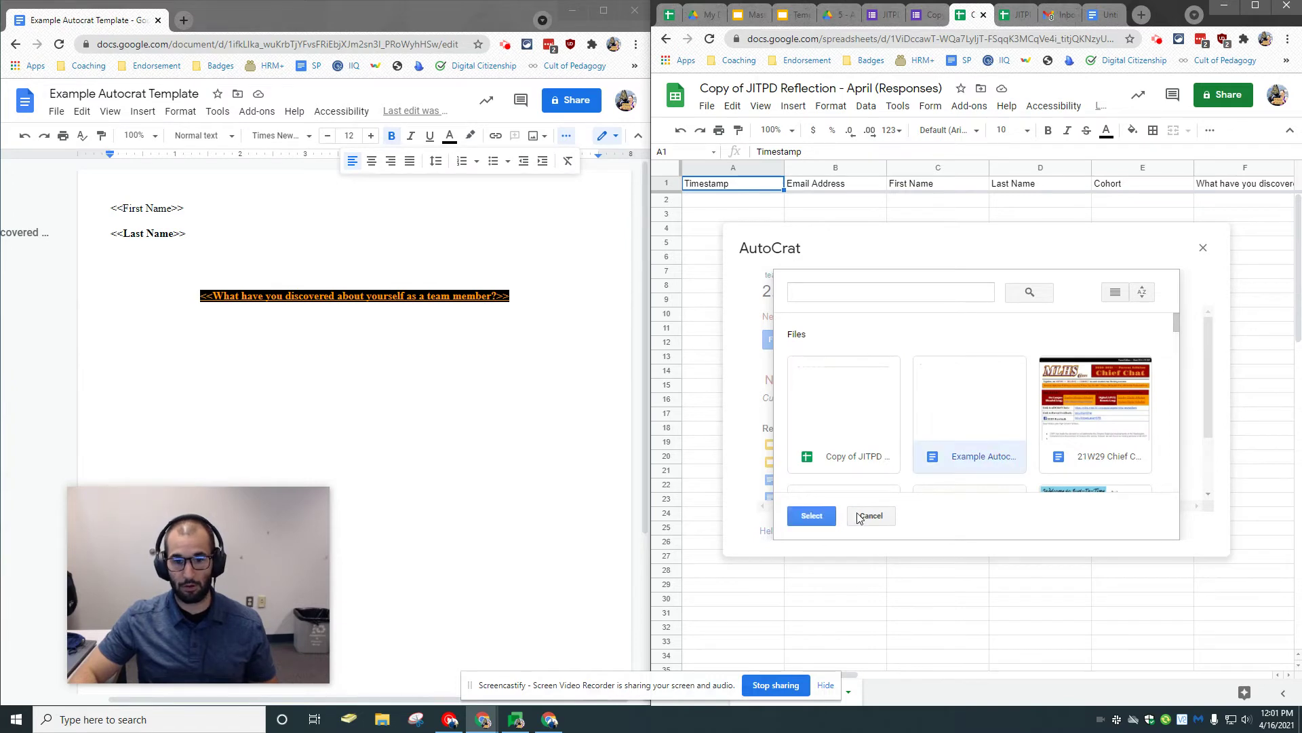
click(817, 516)
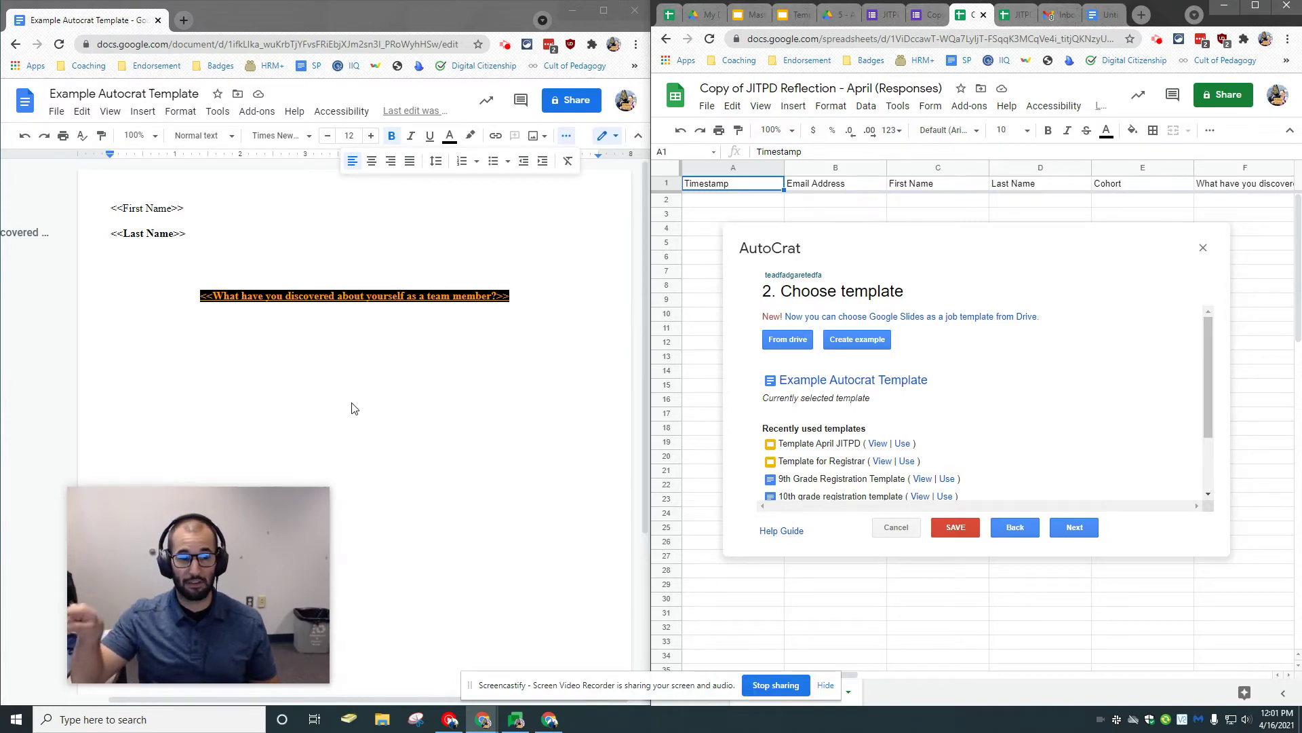
click(1066, 532)
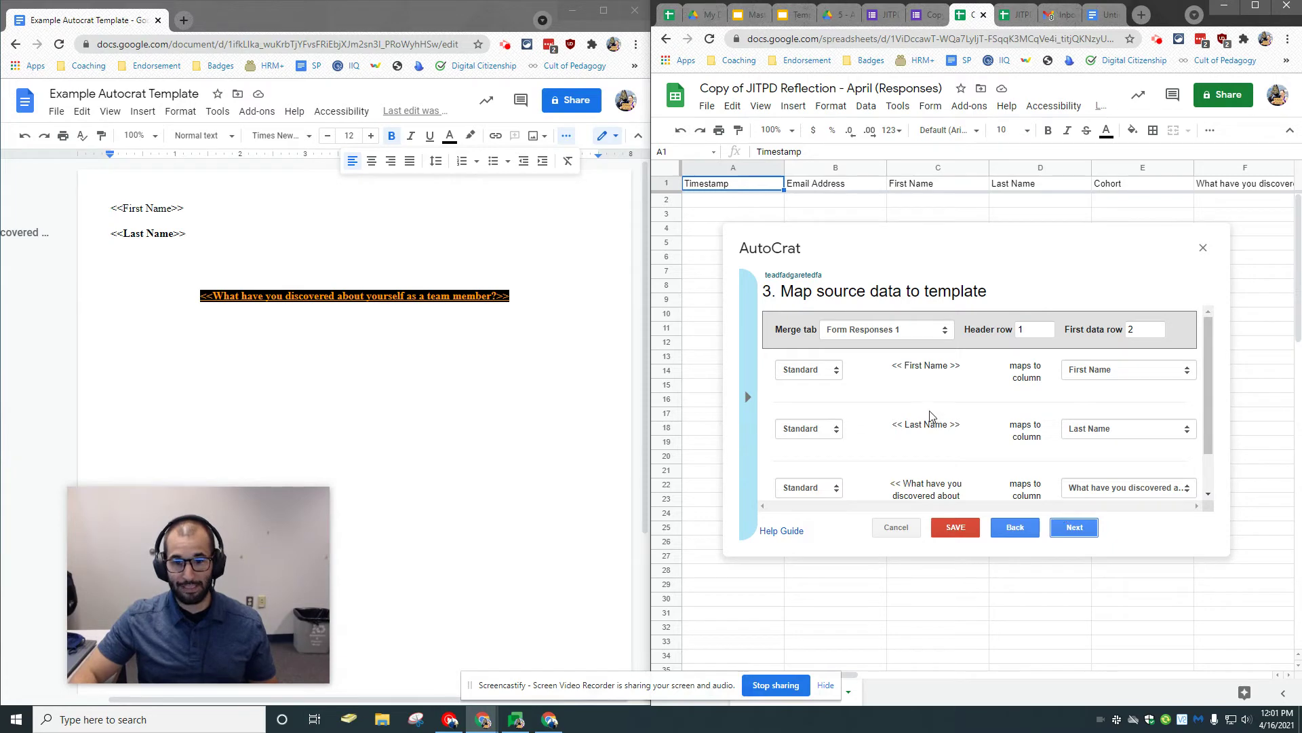
- Check the template tags' column mappings against the template document and accept them
scroll(1000, 483, down, 1)
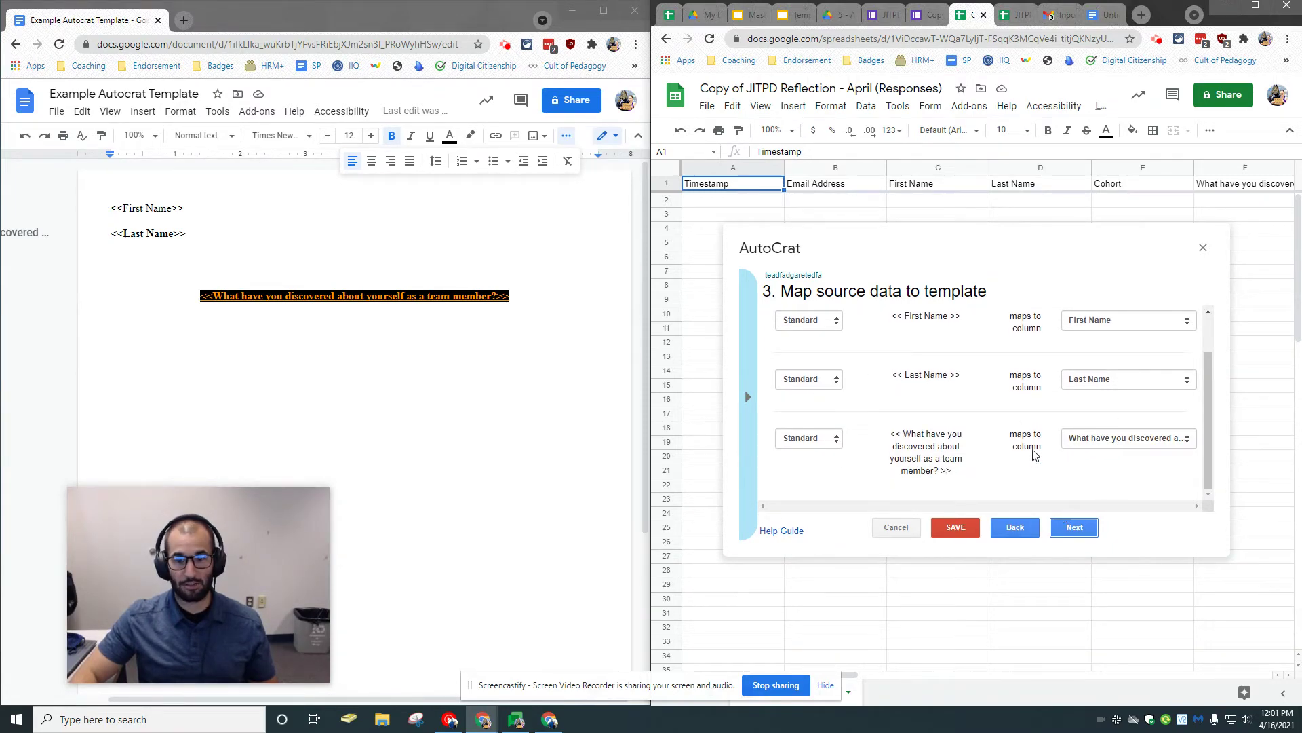
scroll(1033, 459, up, 1)
click(1128, 369)
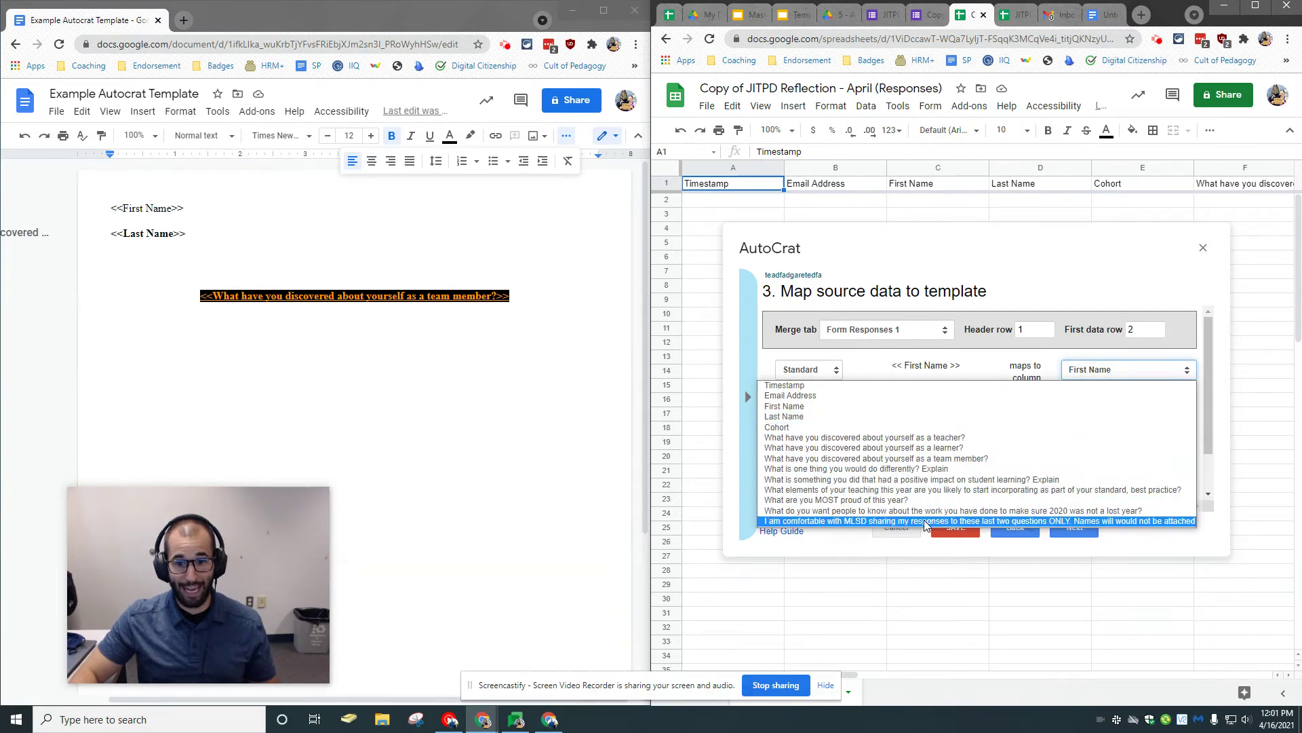
click(988, 371)
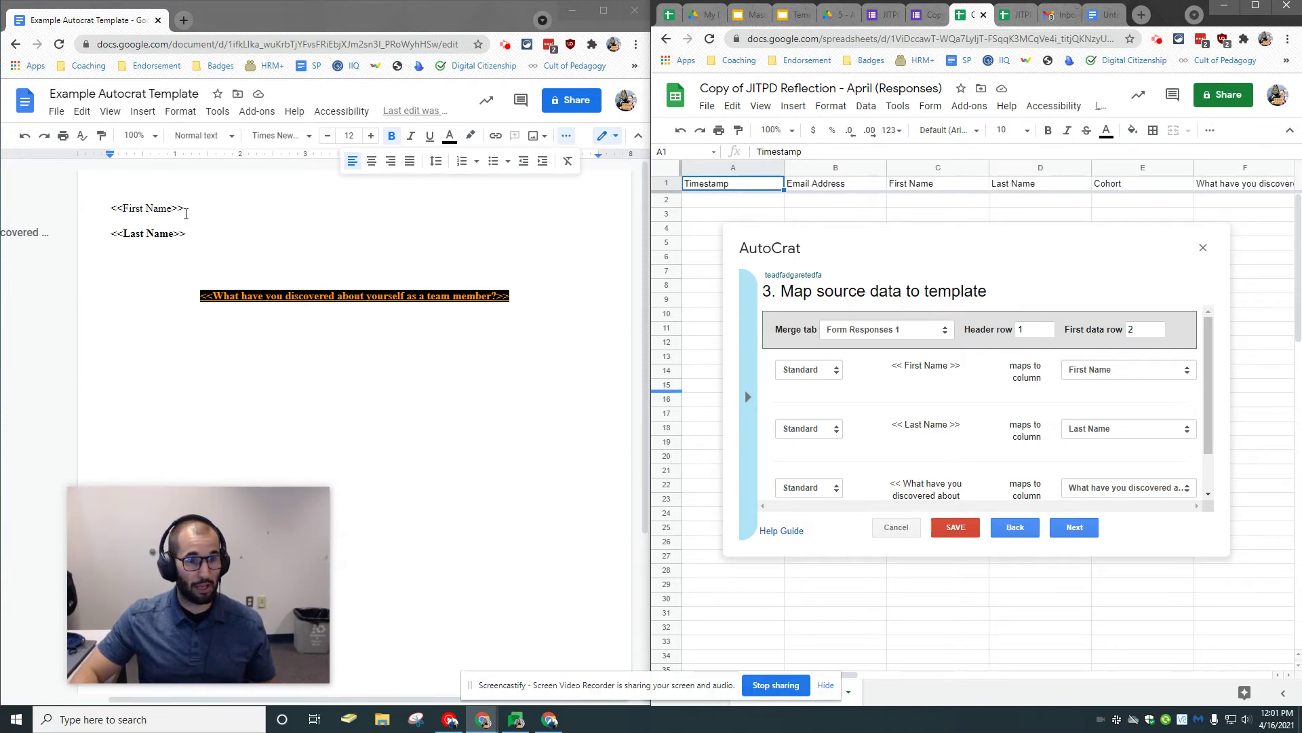
drag(185, 209, 99, 209)
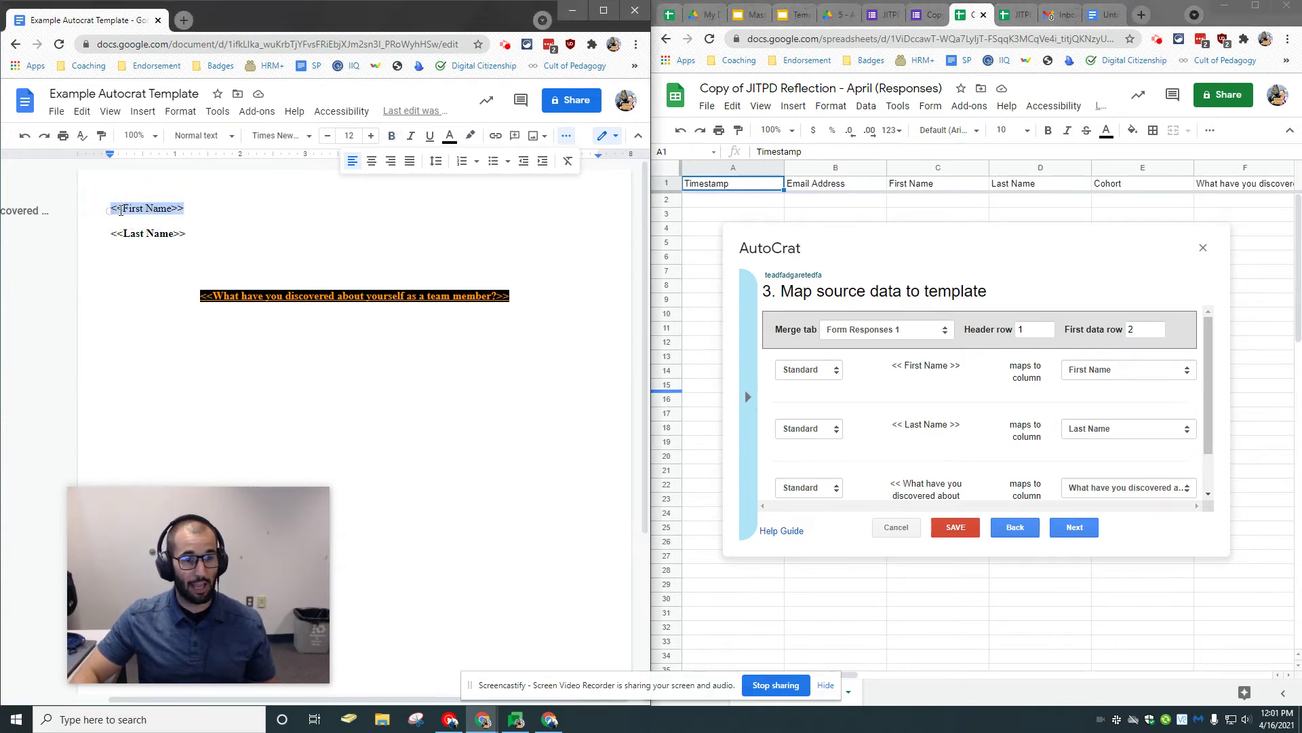
click(153, 210)
scroll(1131, 409, down, 2)
scroll(1131, 413, up, 2)
click(1089, 533)
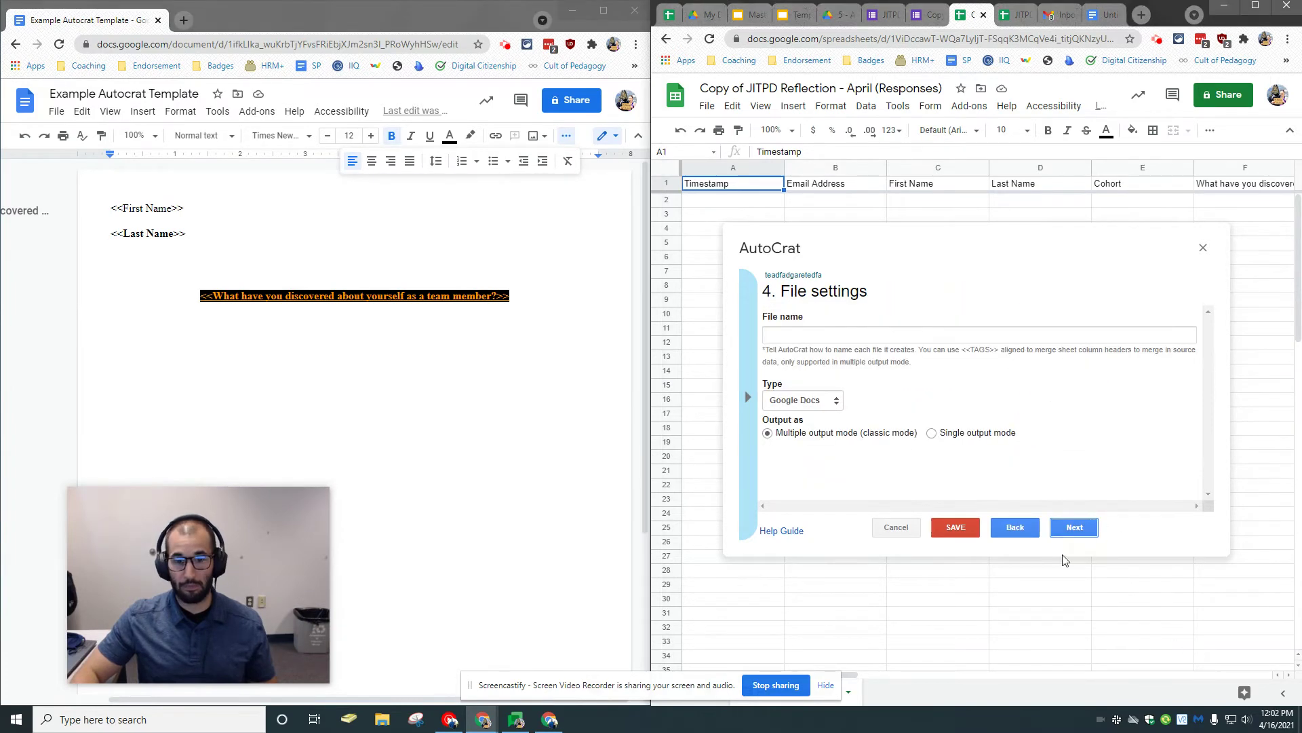
- Set the output file name to Autocrat example and the file type to PDF, and continue
click(817, 337)
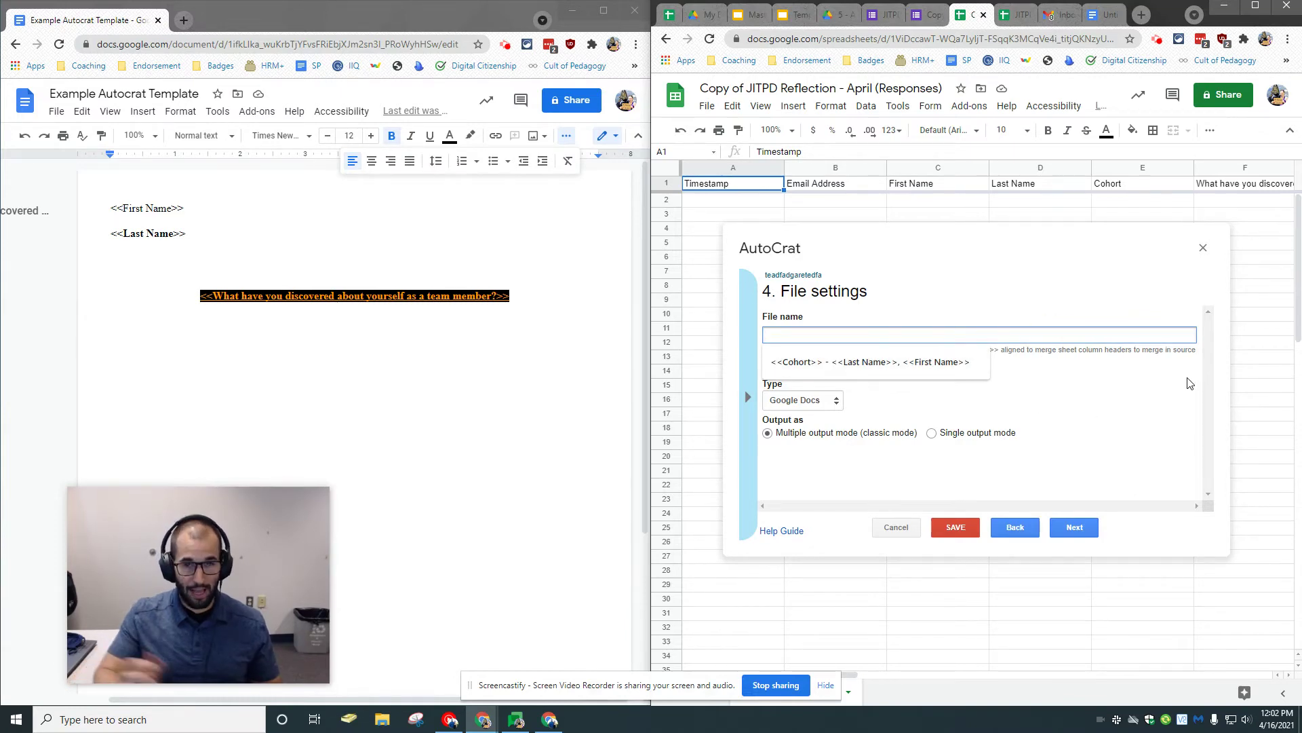
text(Autocrat example)
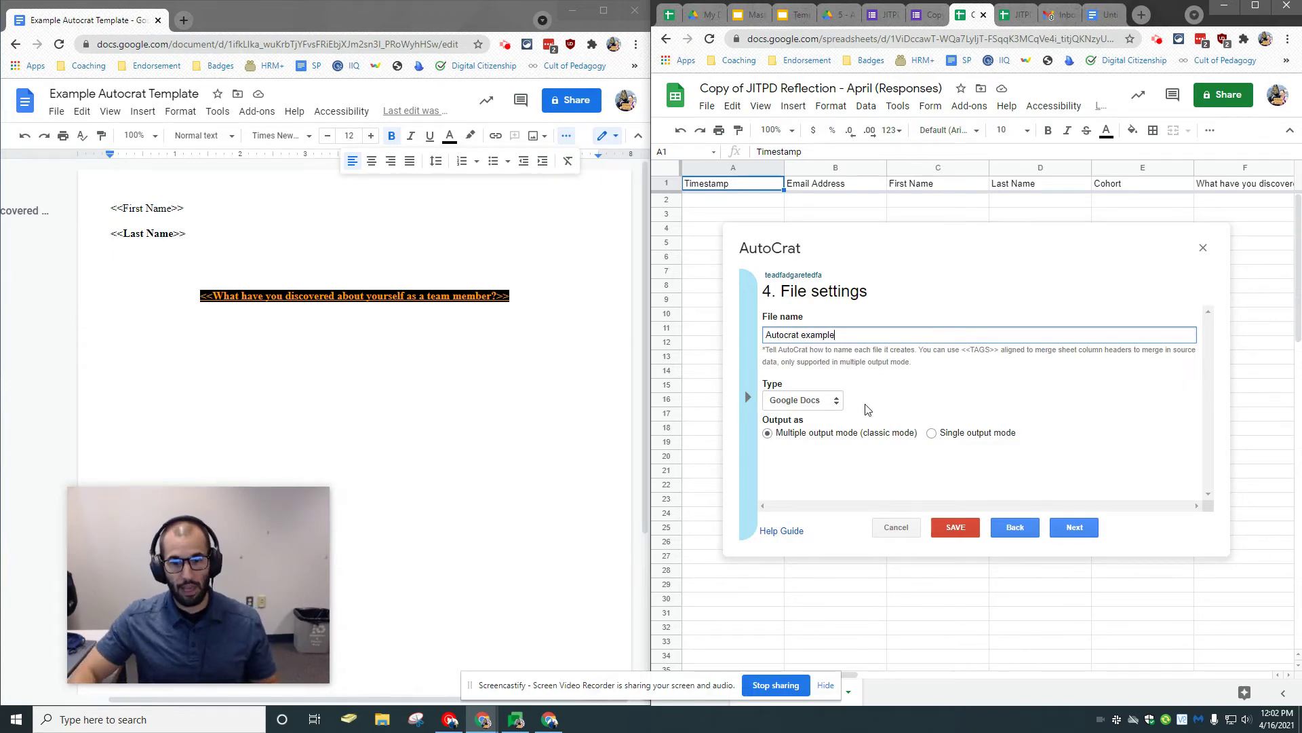
click(785, 403)
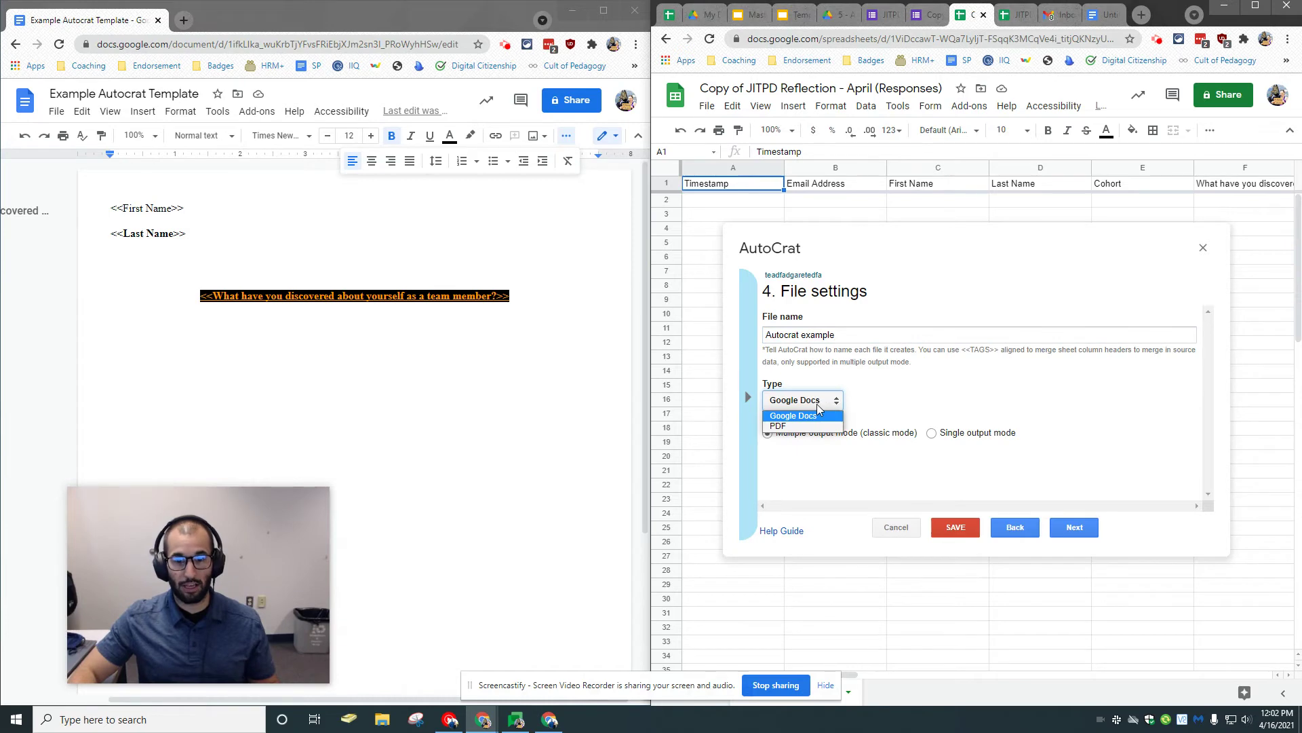
click(798, 428)
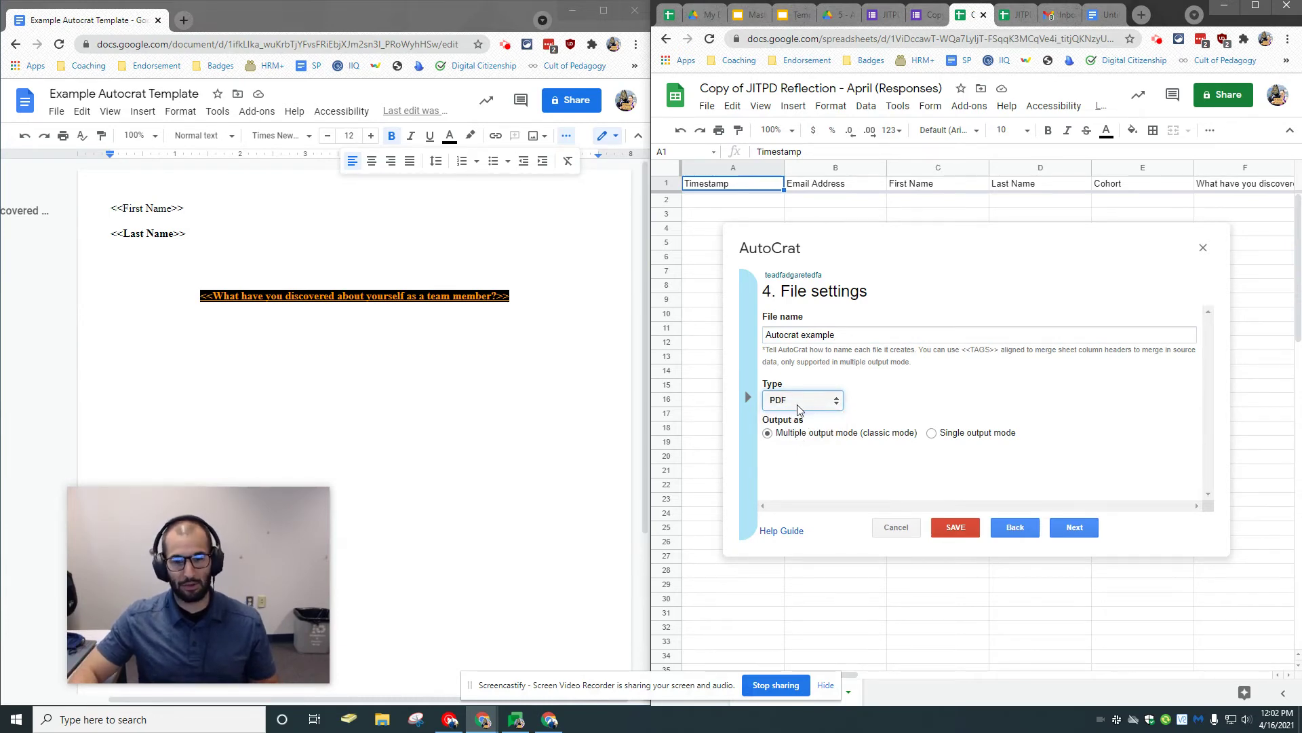
click(1081, 535)
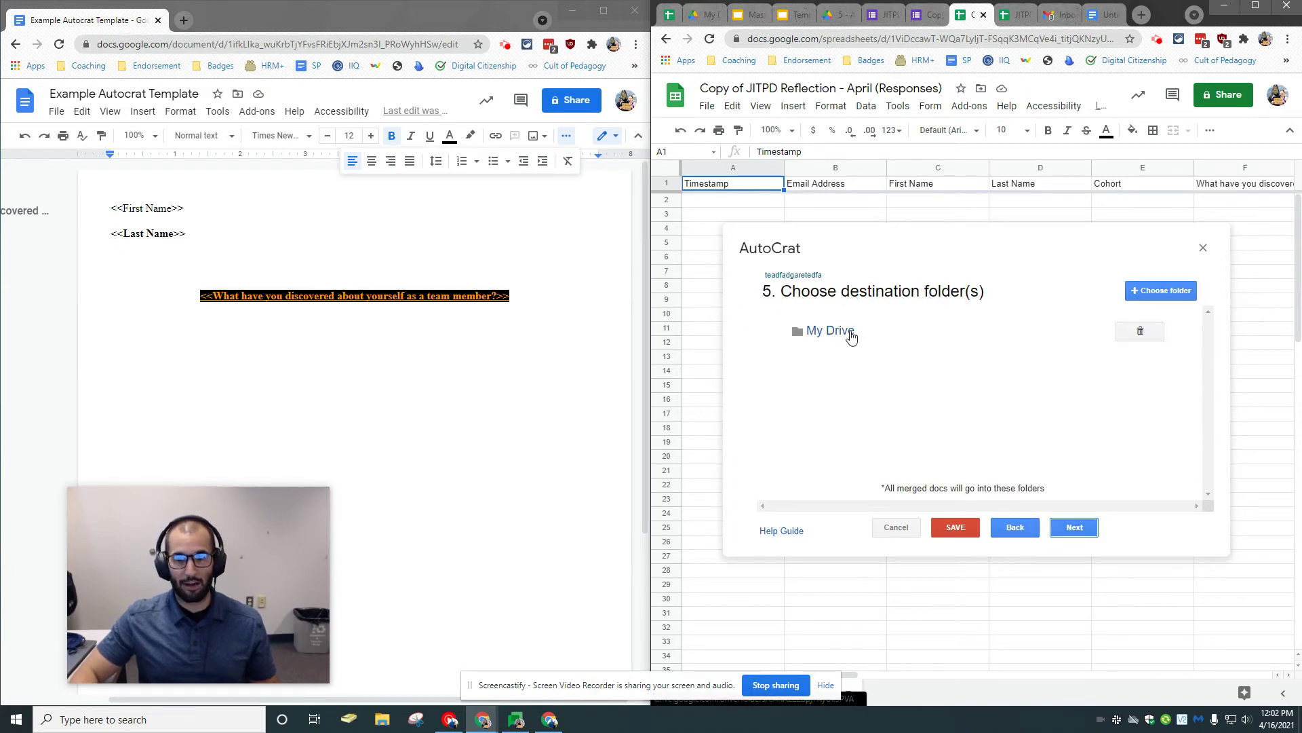
- Replace My Drive with the Weber folder as the destination for the merged files and continue
click(1140, 331)
click(1167, 390)
click(1160, 292)
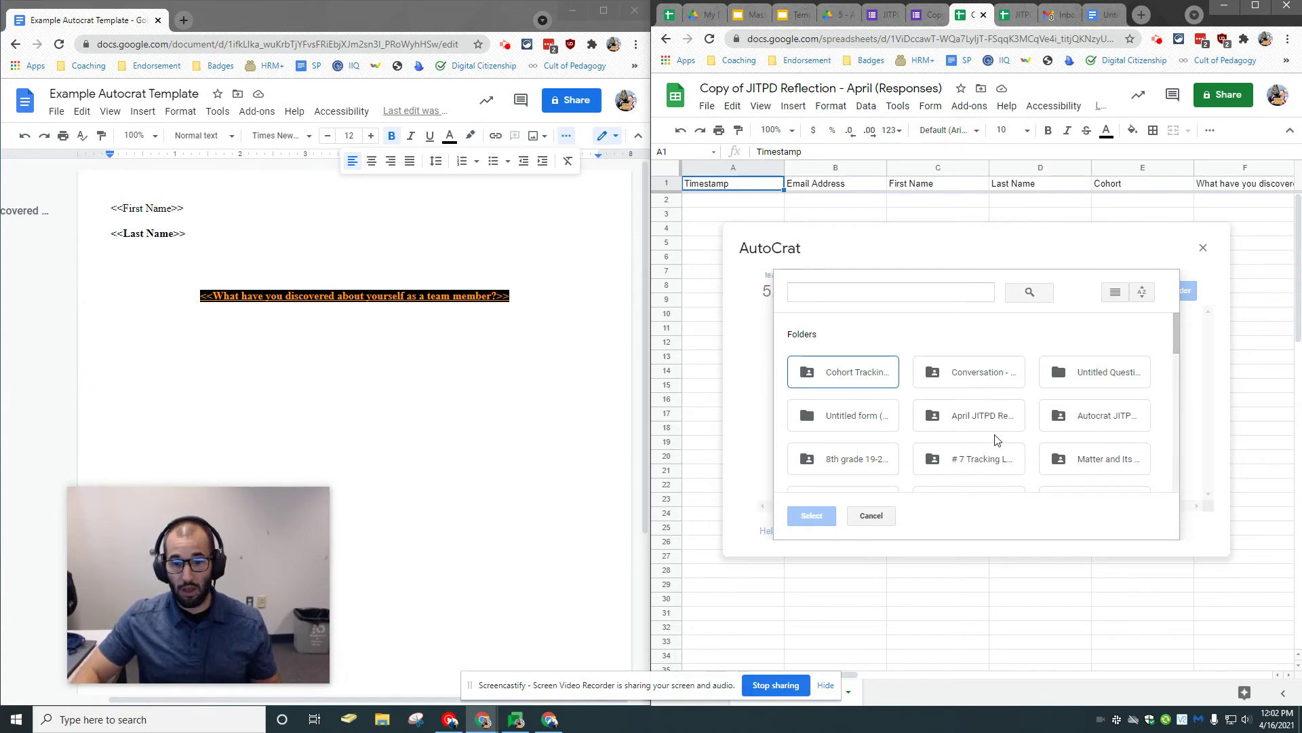
scroll(996, 439, down, 1)
scroll(1056, 427, down, 5)
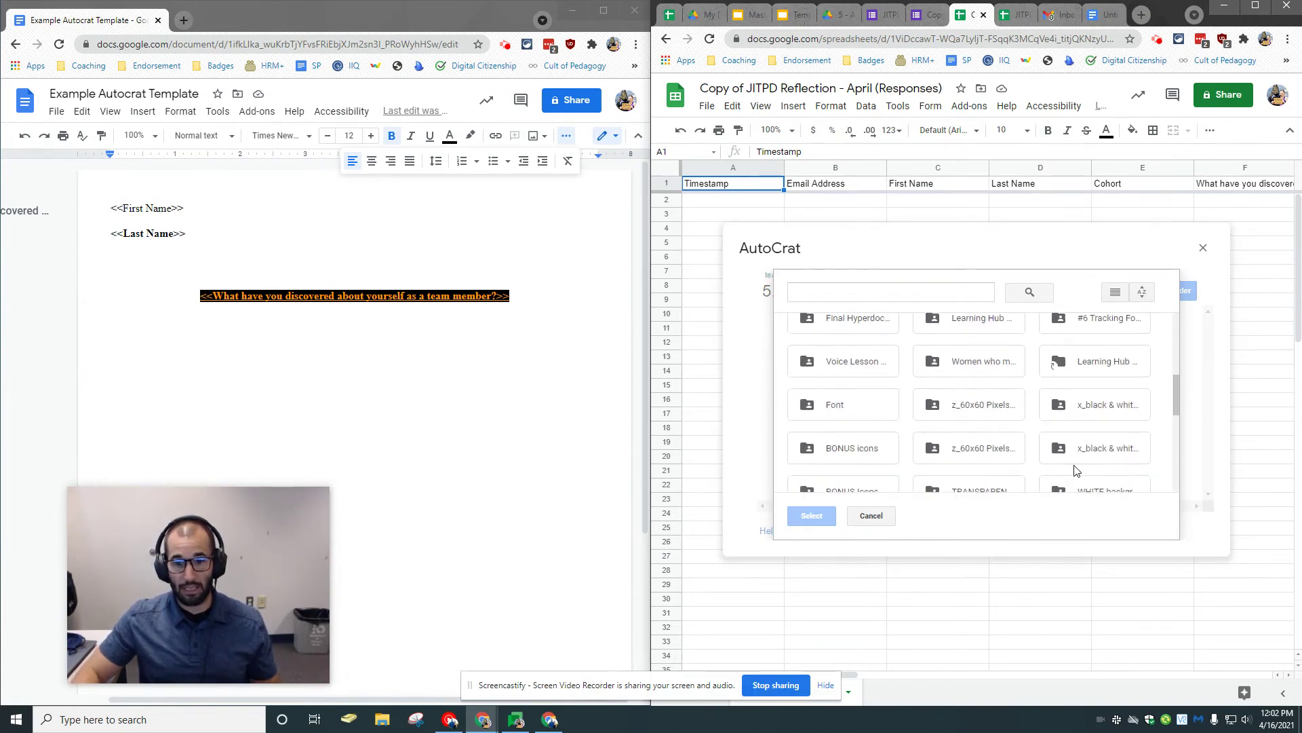
scroll(1077, 470, down, 1)
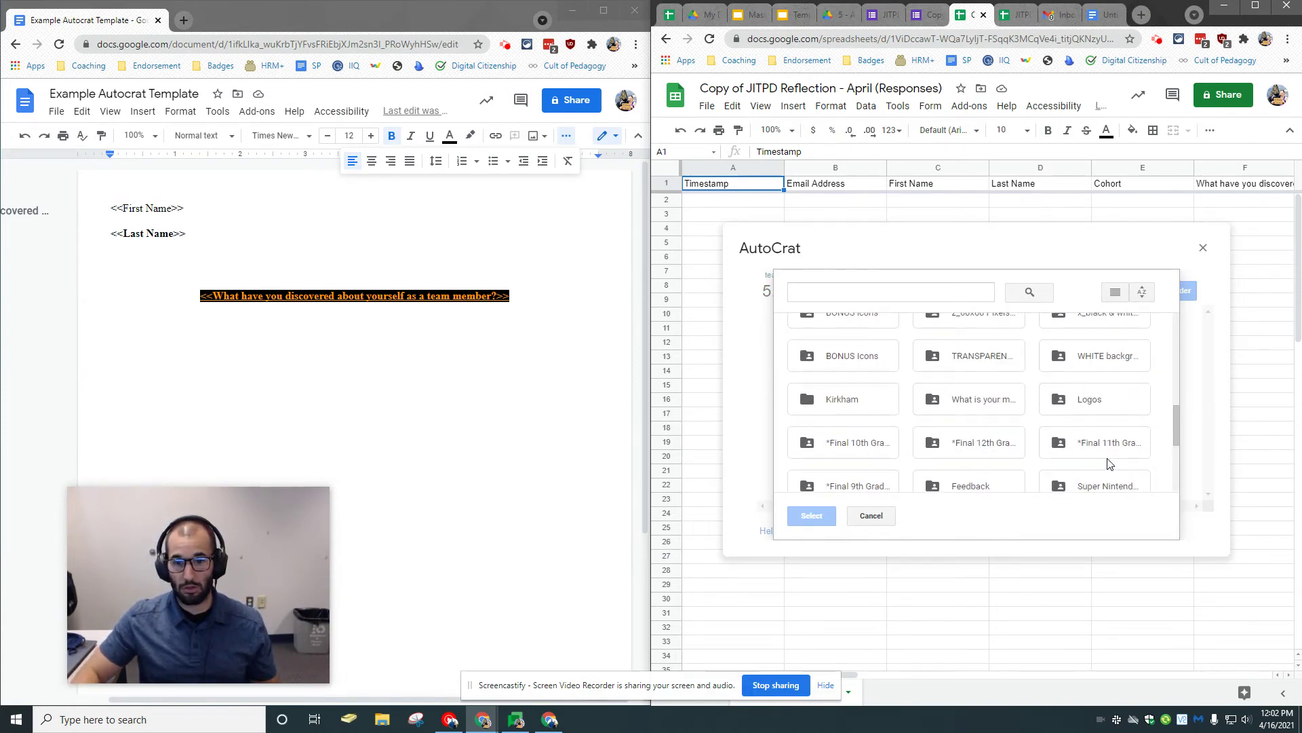
scroll(1113, 407, down, 4)
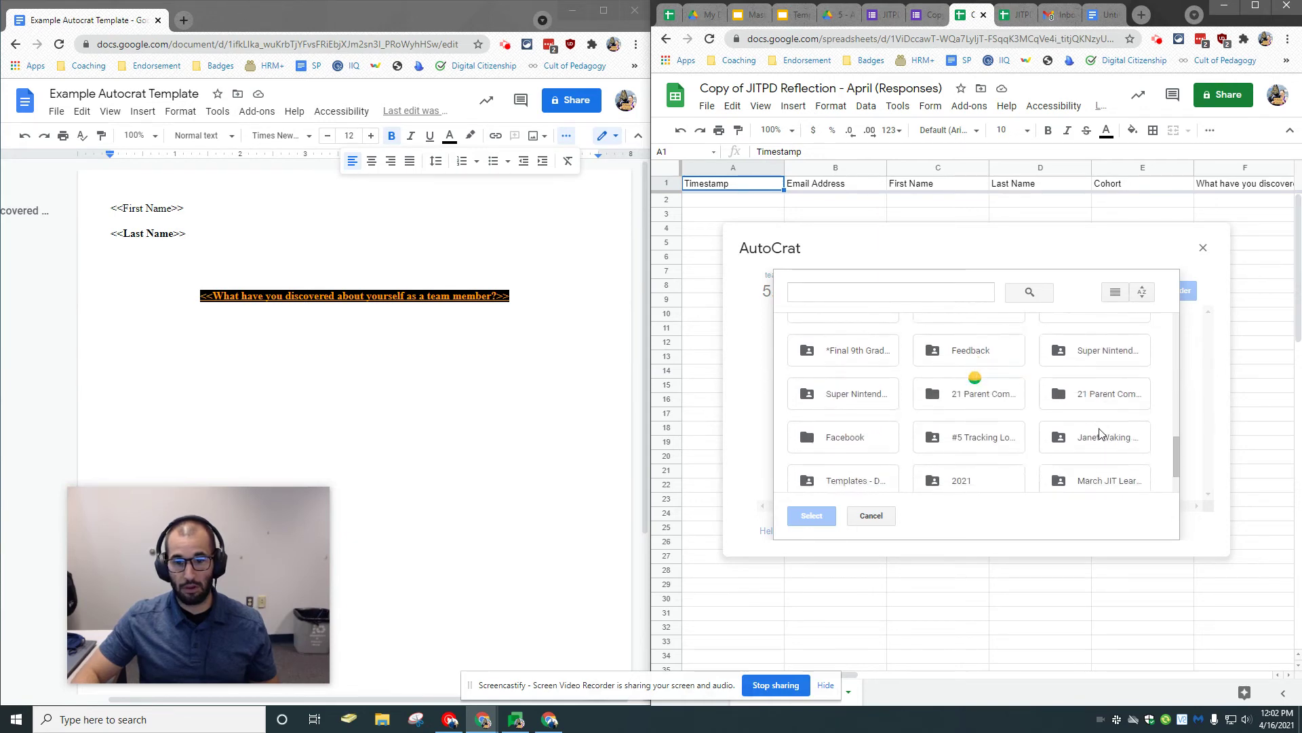
scroll(1114, 447, down, 3)
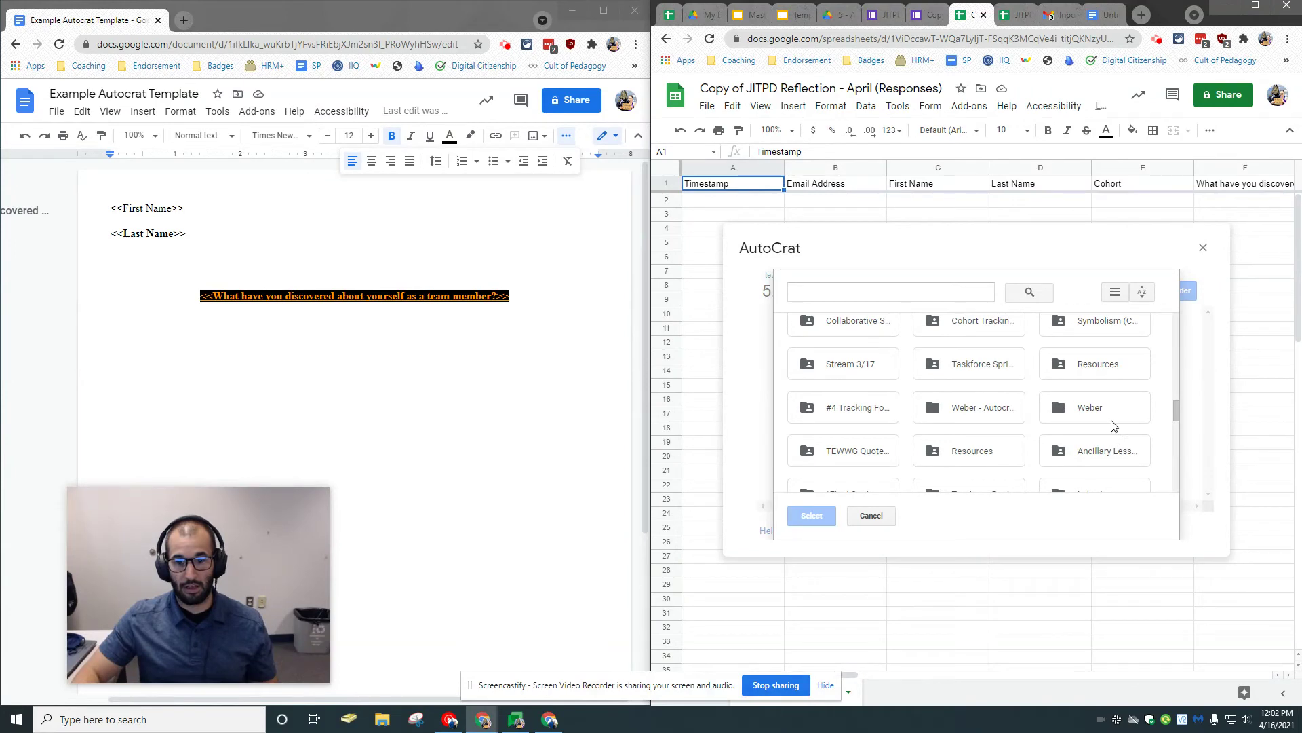
click(1112, 417)
click(812, 516)
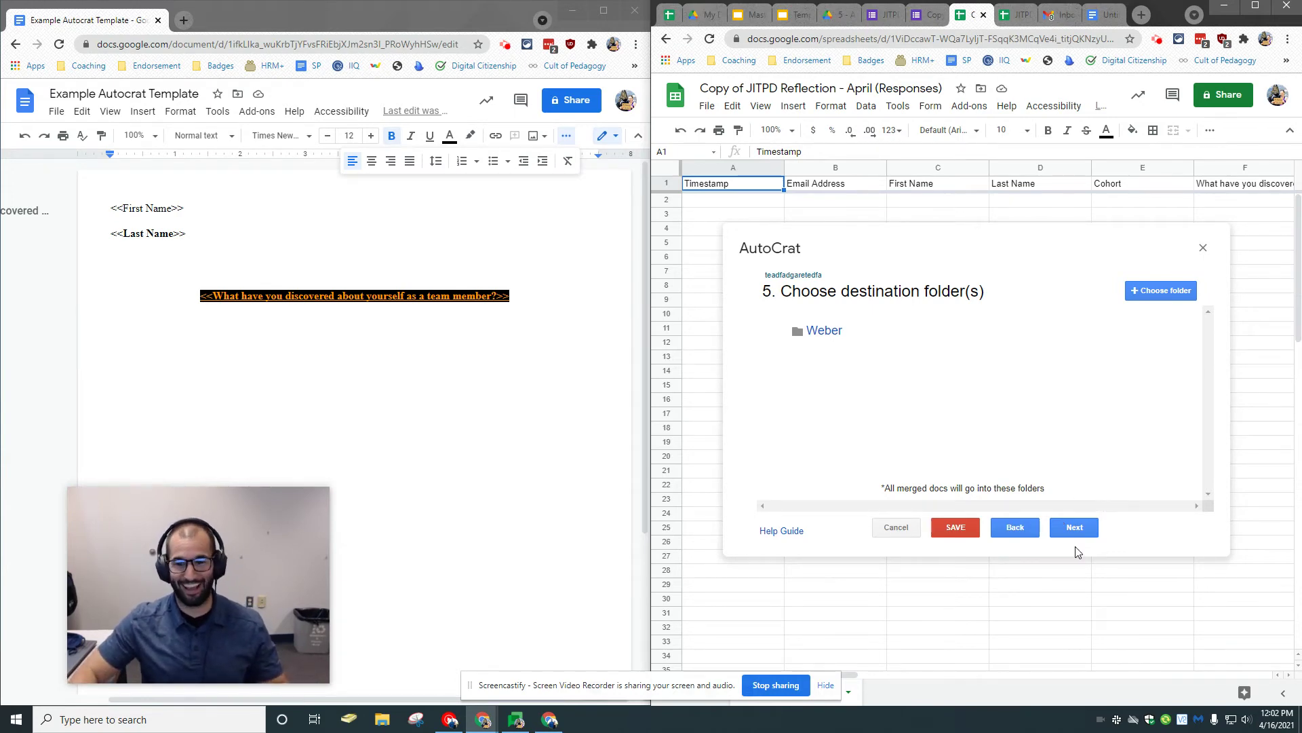
click(1070, 526)
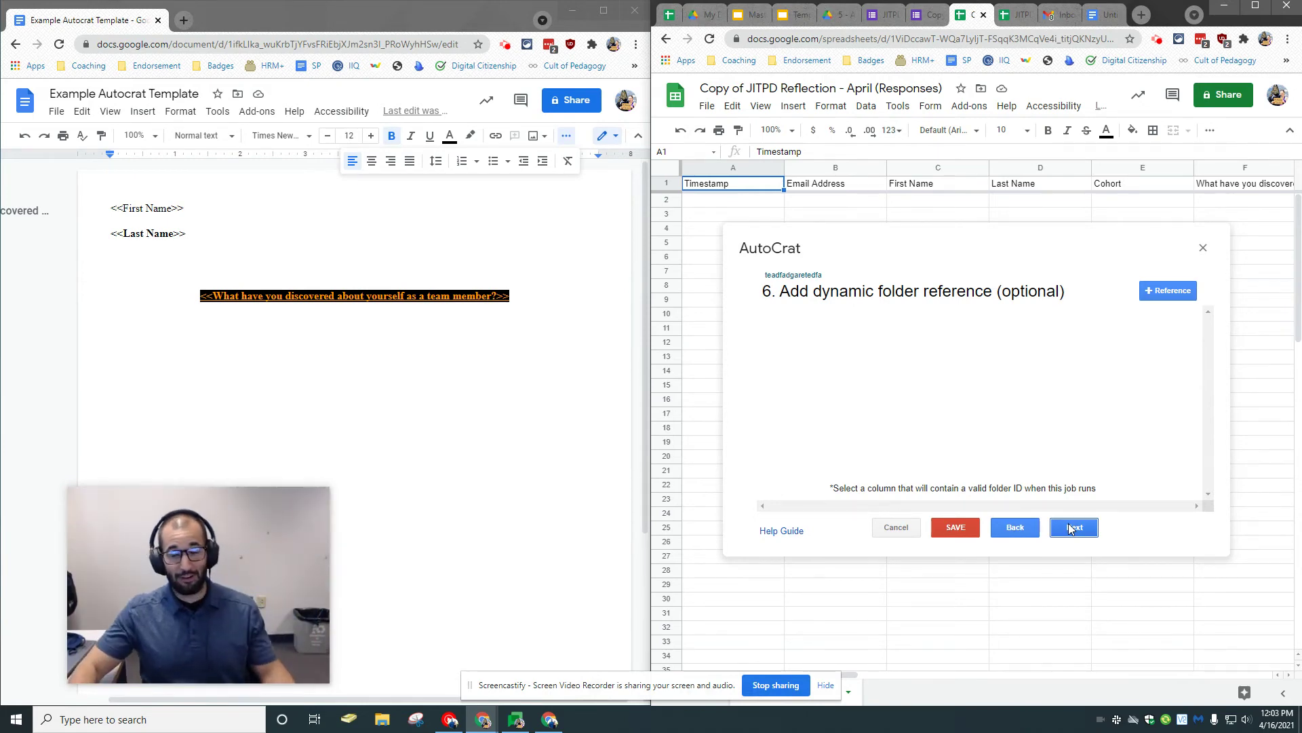
- Skip the optional dynamic folder reference and wizard step 7, and set Share doc to Yes
click(1071, 528)
click(1070, 528)
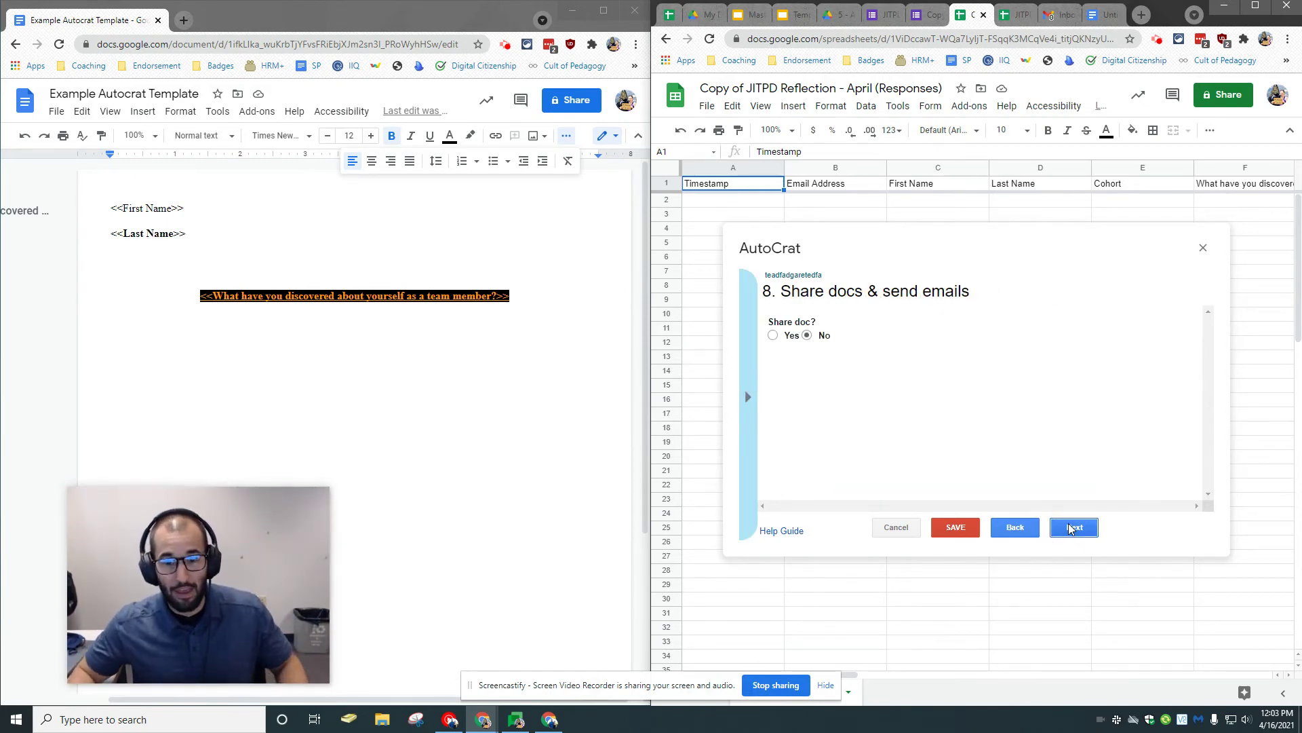
click(773, 336)
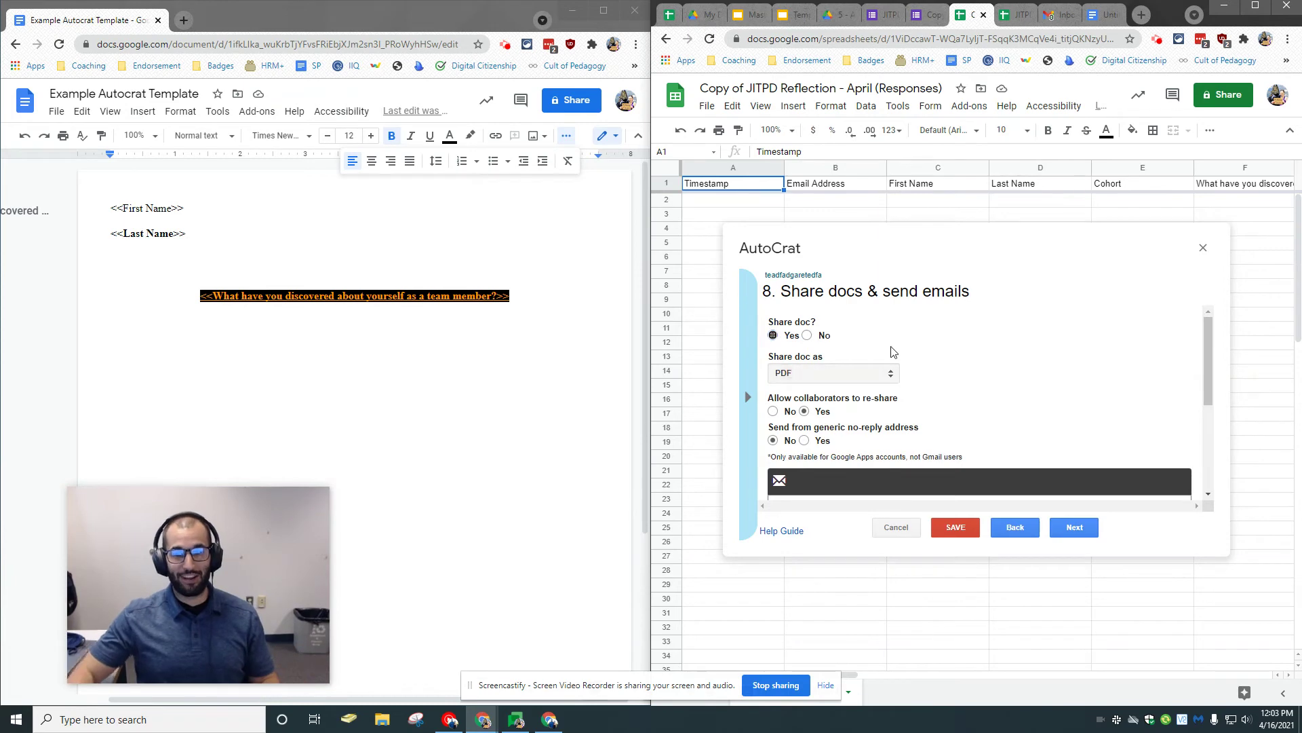
- Set the email's recipient to the merge tag <<Email Address>>
scroll(1017, 329, down, 1)
scroll(950, 383, up, 1)
scroll(956, 413, down, 1)
click(864, 440)
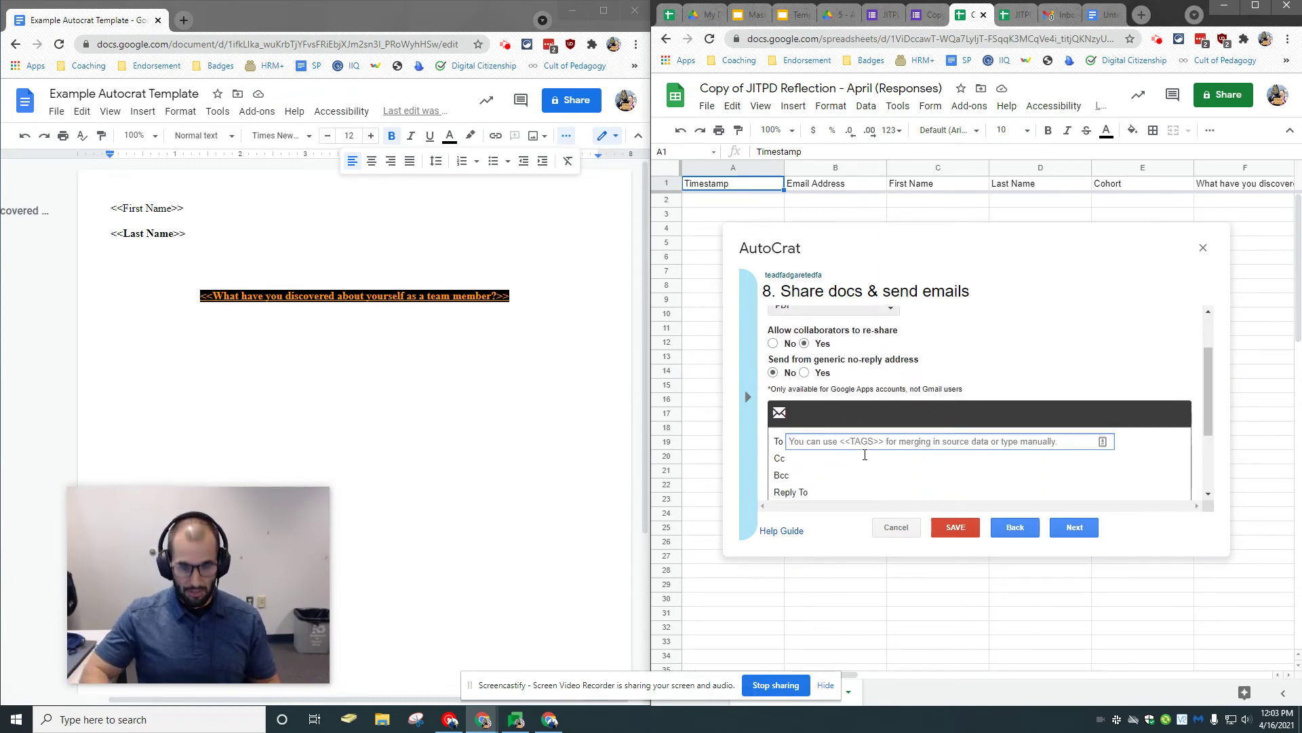
text(<<Email Address>>)
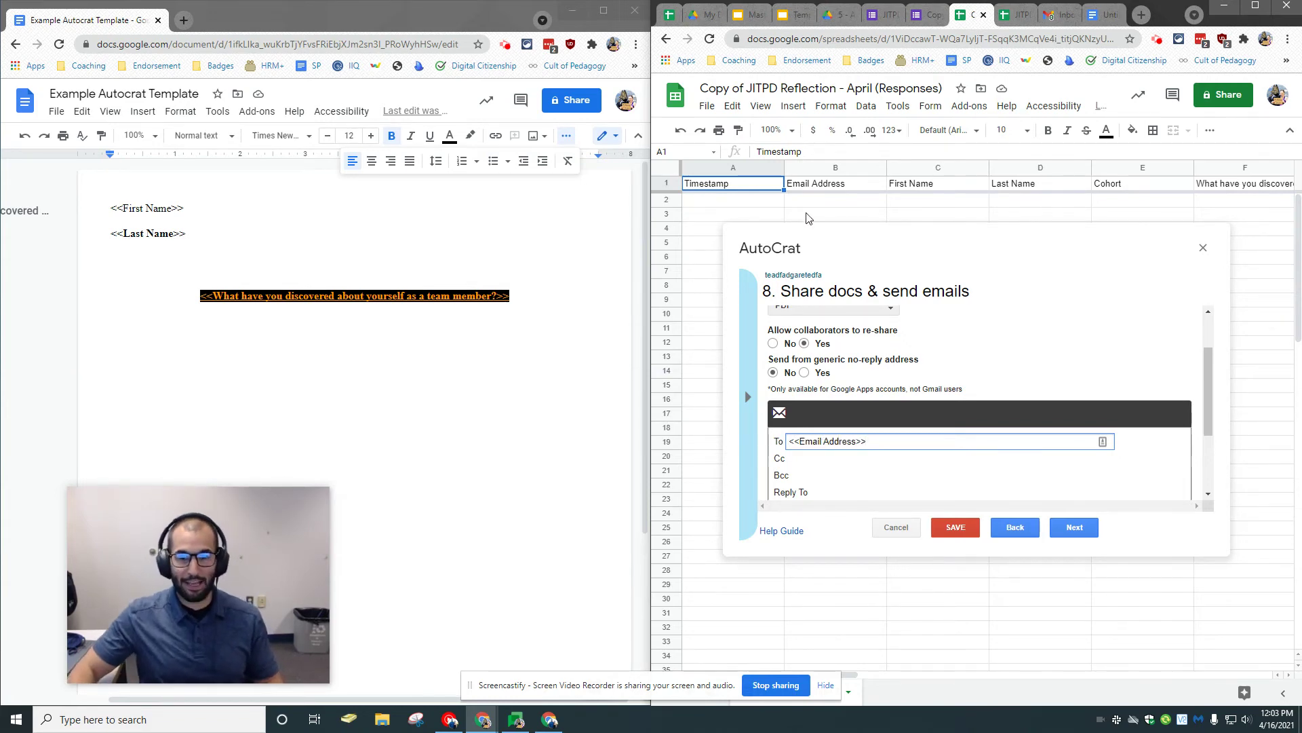
drag(799, 443, 783, 442)
drag(868, 443, 854, 445)
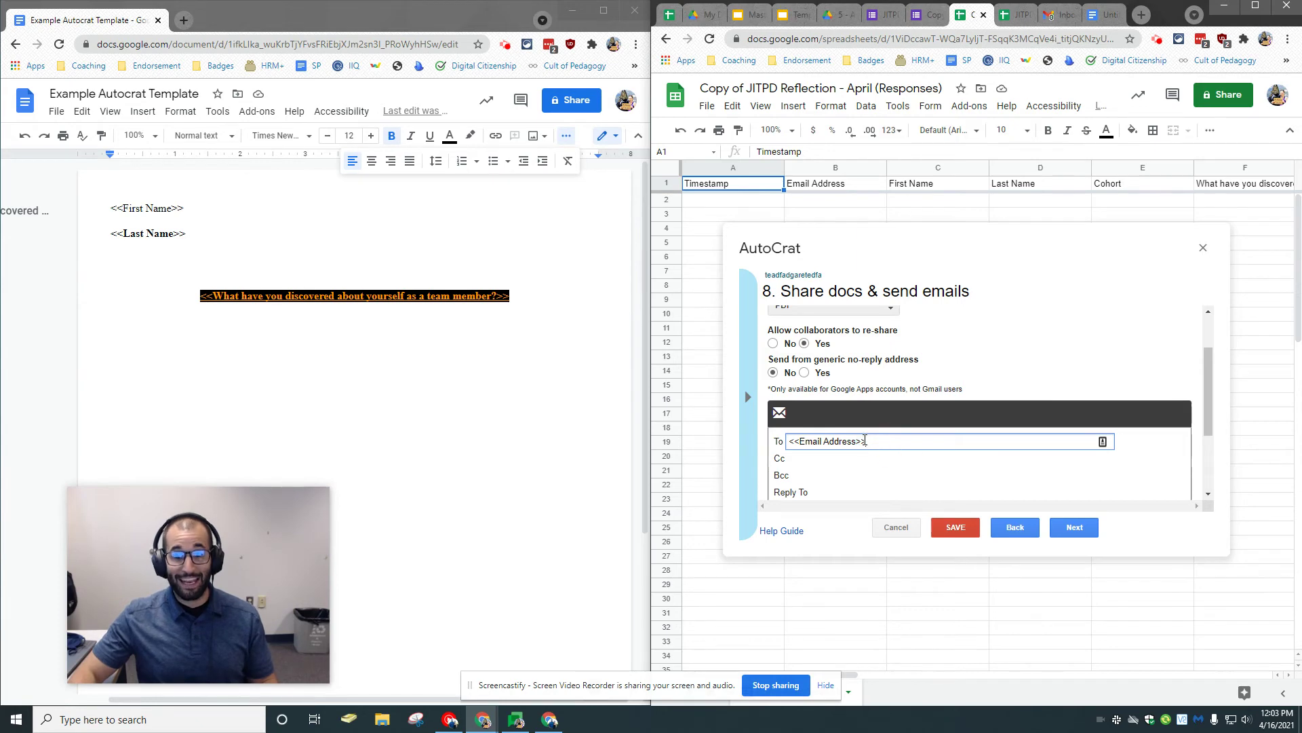
- Write the email body "Whatever the heck I want" and the subject "What's up, good lookin!"
scroll(867, 445, down, 2)
click(854, 442)
text(Wha)
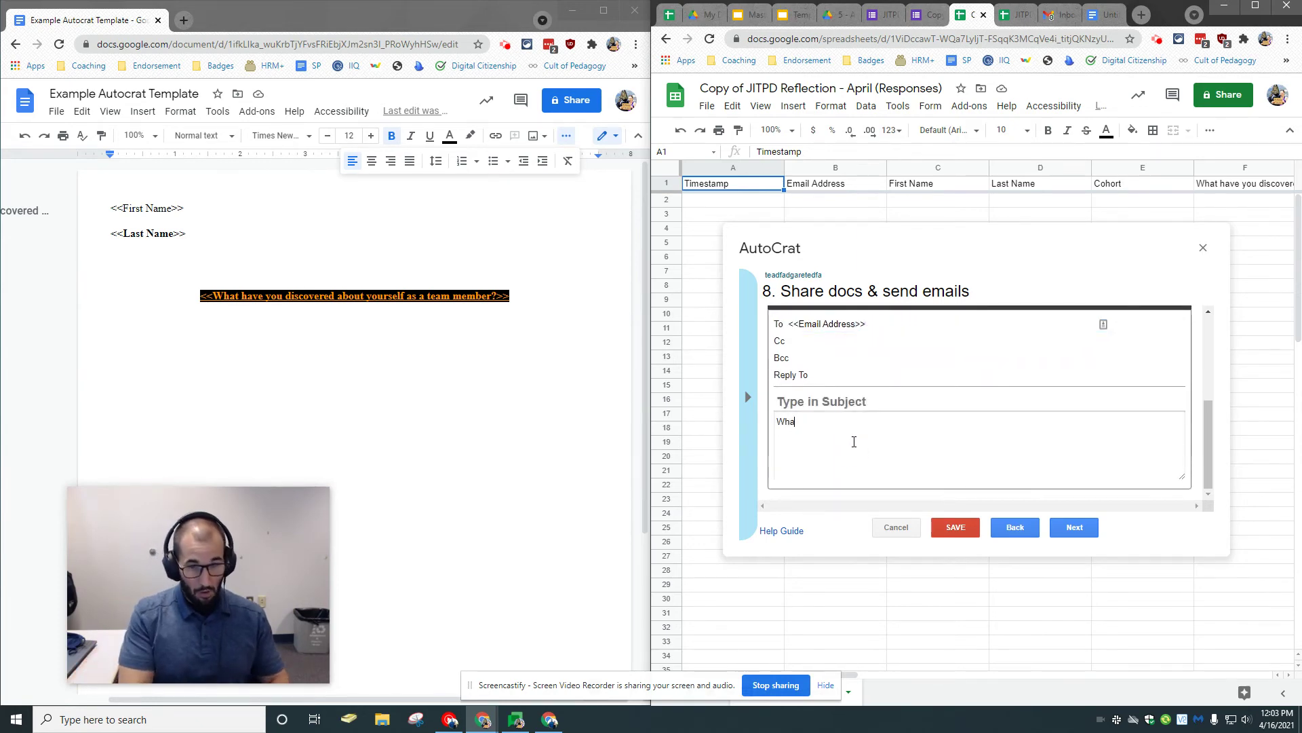
text(tever the heck I want)
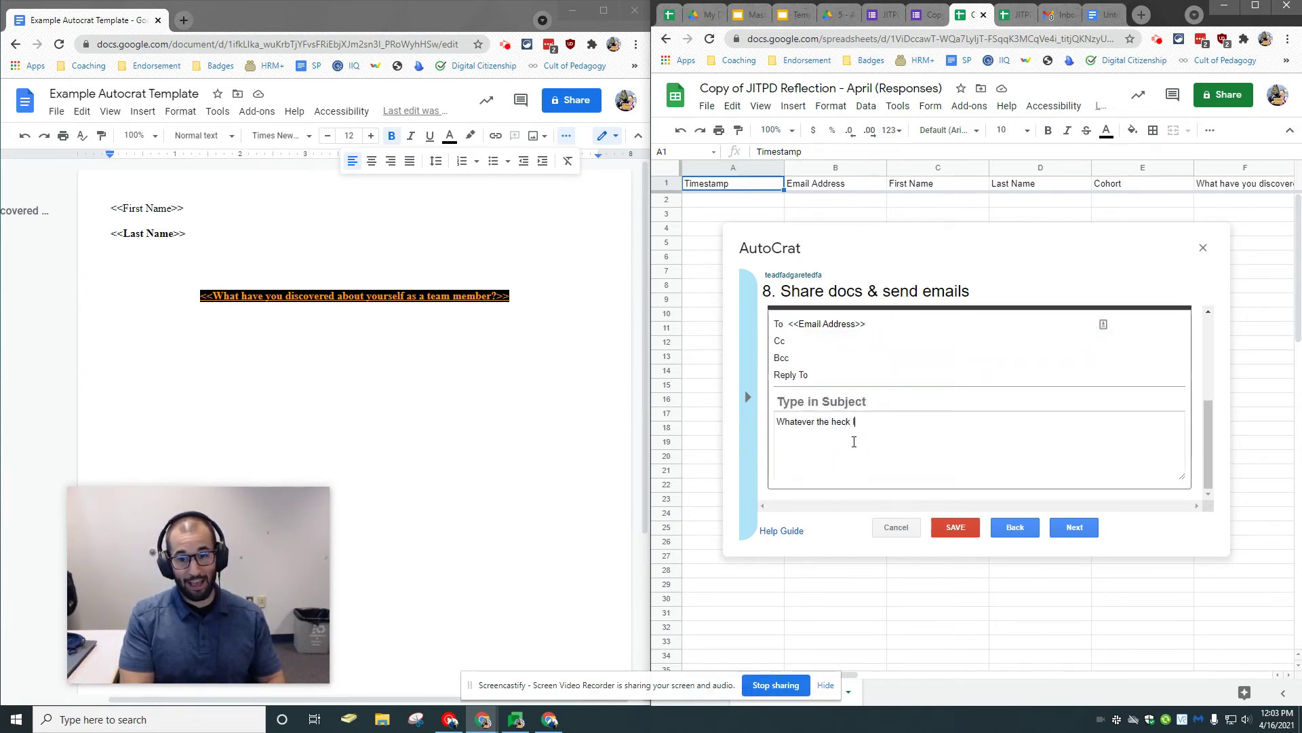
click(853, 403)
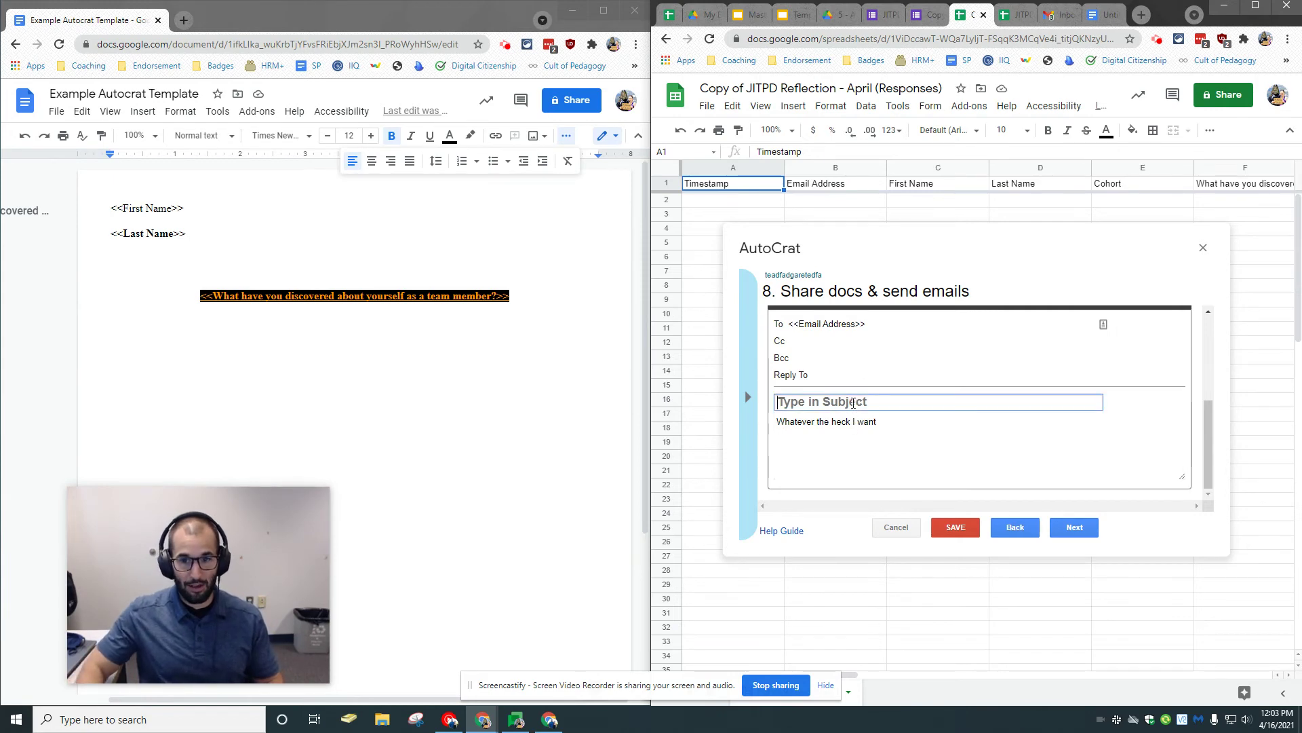
text(What's up, good lookin!)
click(1153, 281)
- Set the email to be sent from the generic no-reply address
scroll(1024, 393, up, 2)
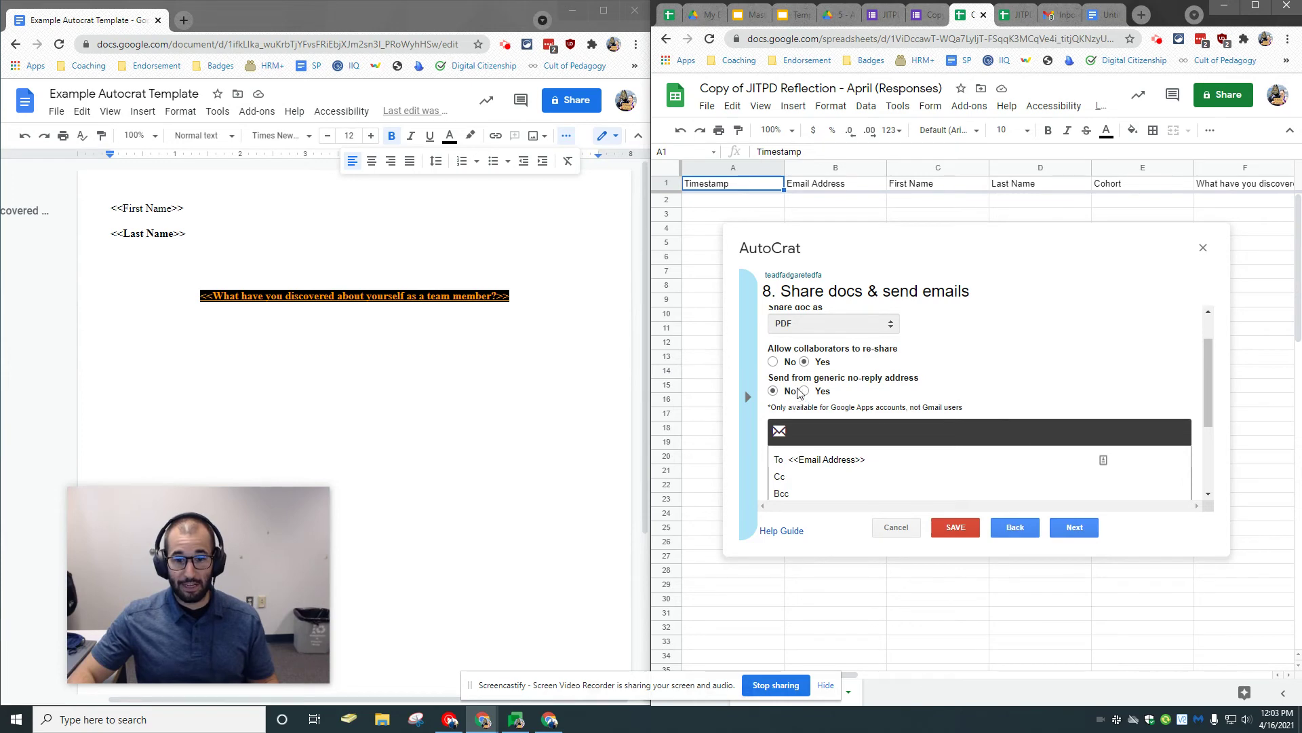
click(804, 392)
click(775, 392)
click(802, 391)
scroll(971, 437, down, 3)
- Continue to the job triggers and set Run on form trigger to Yes
click(1075, 527)
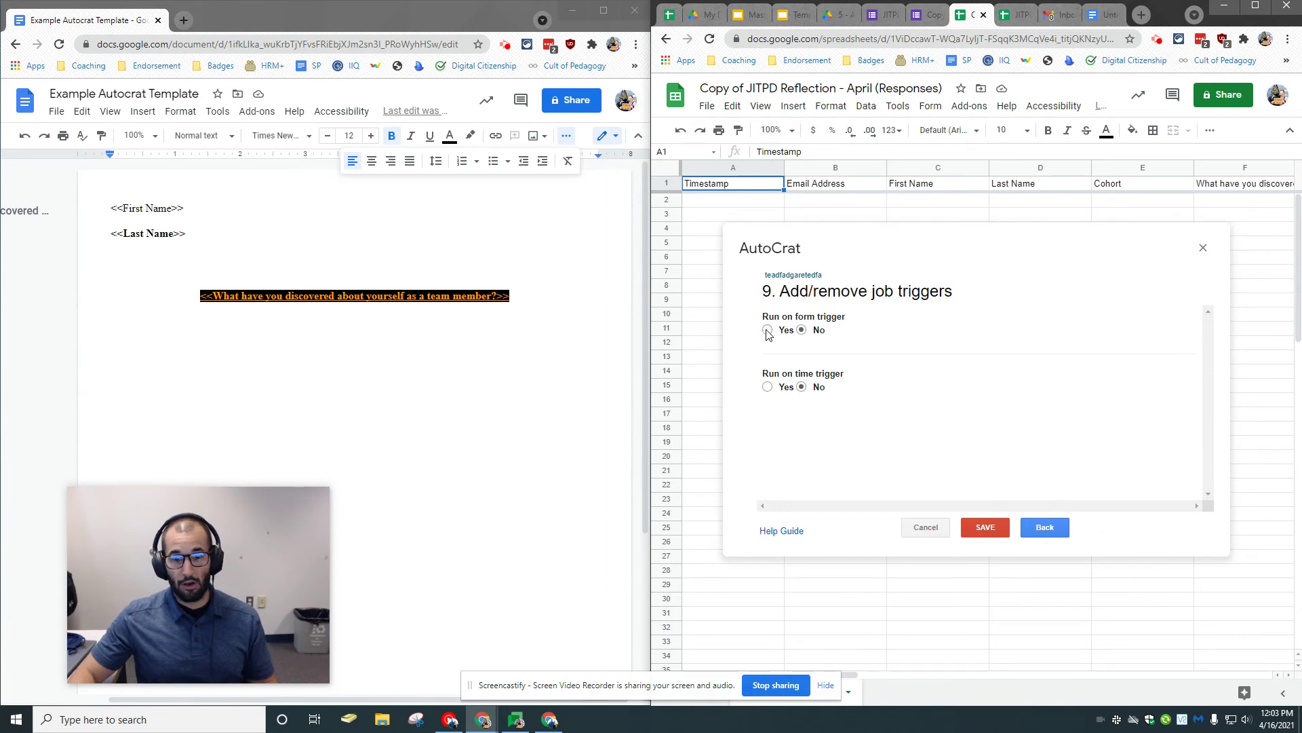
click(767, 331)
click(1168, 396)
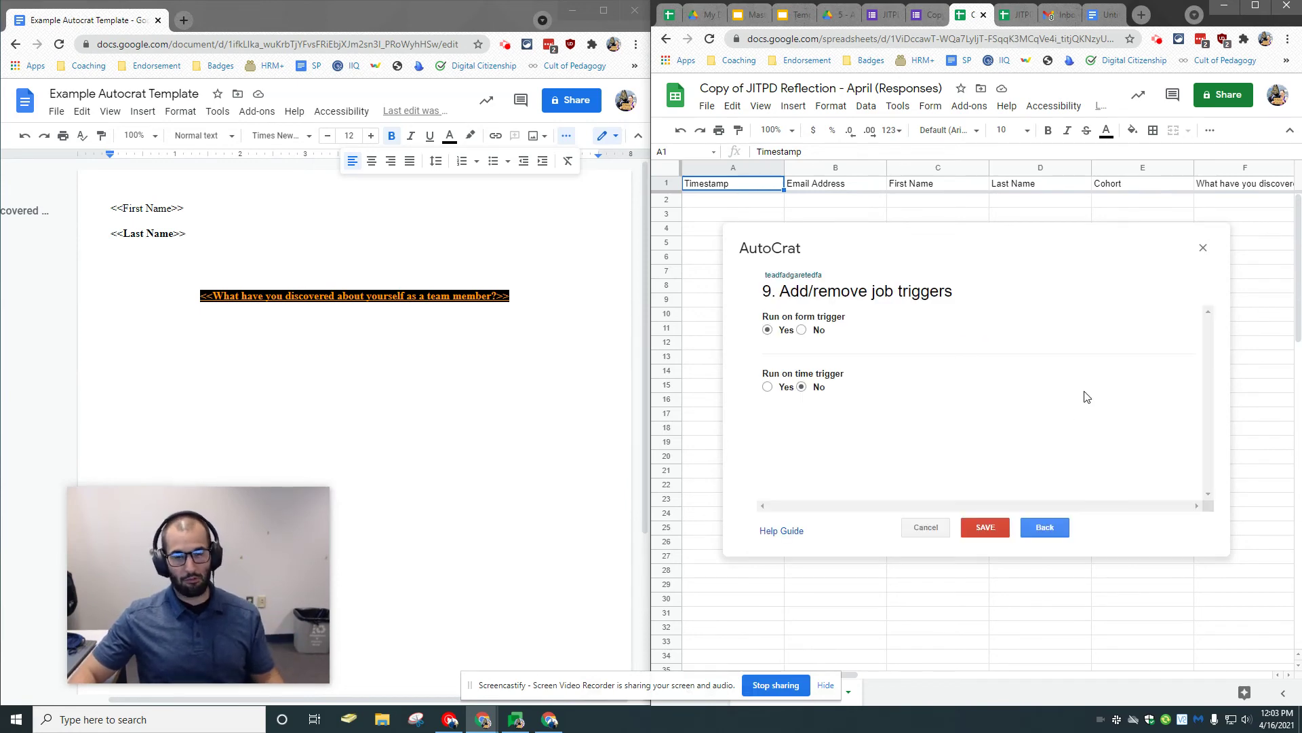
- Save the AutoCrat job with its form trigger and close the AutoCrat dialog
click(1003, 529)
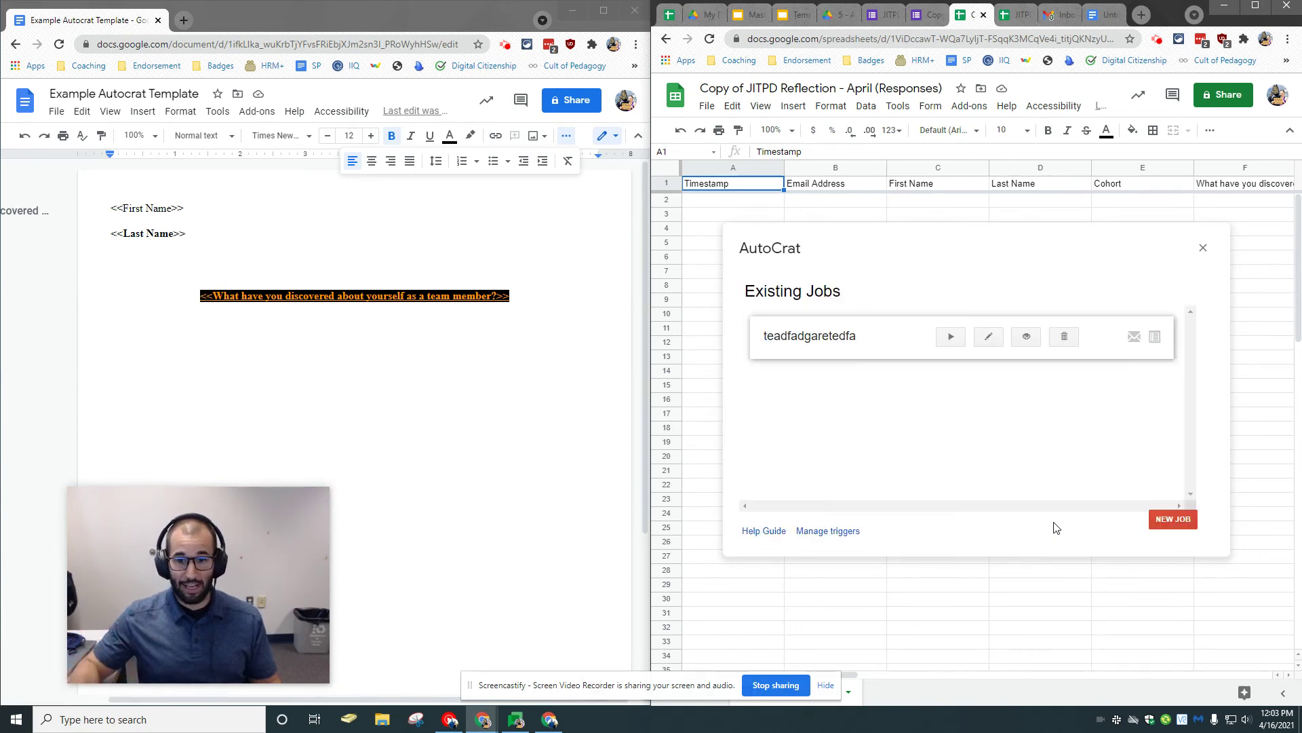
click(1203, 248)
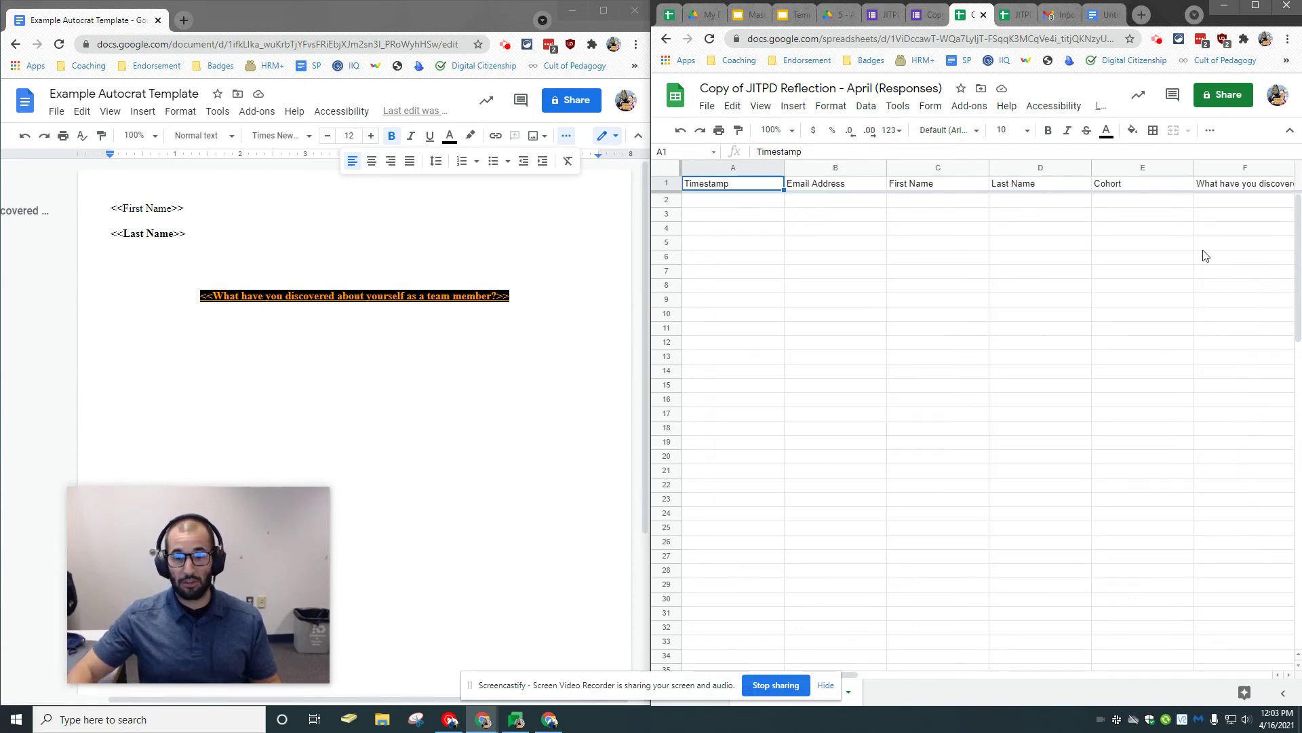
- Open the live form and fill in the respondent's first name, last name and the 5th cohort
click(931, 14)
click(1107, 100)
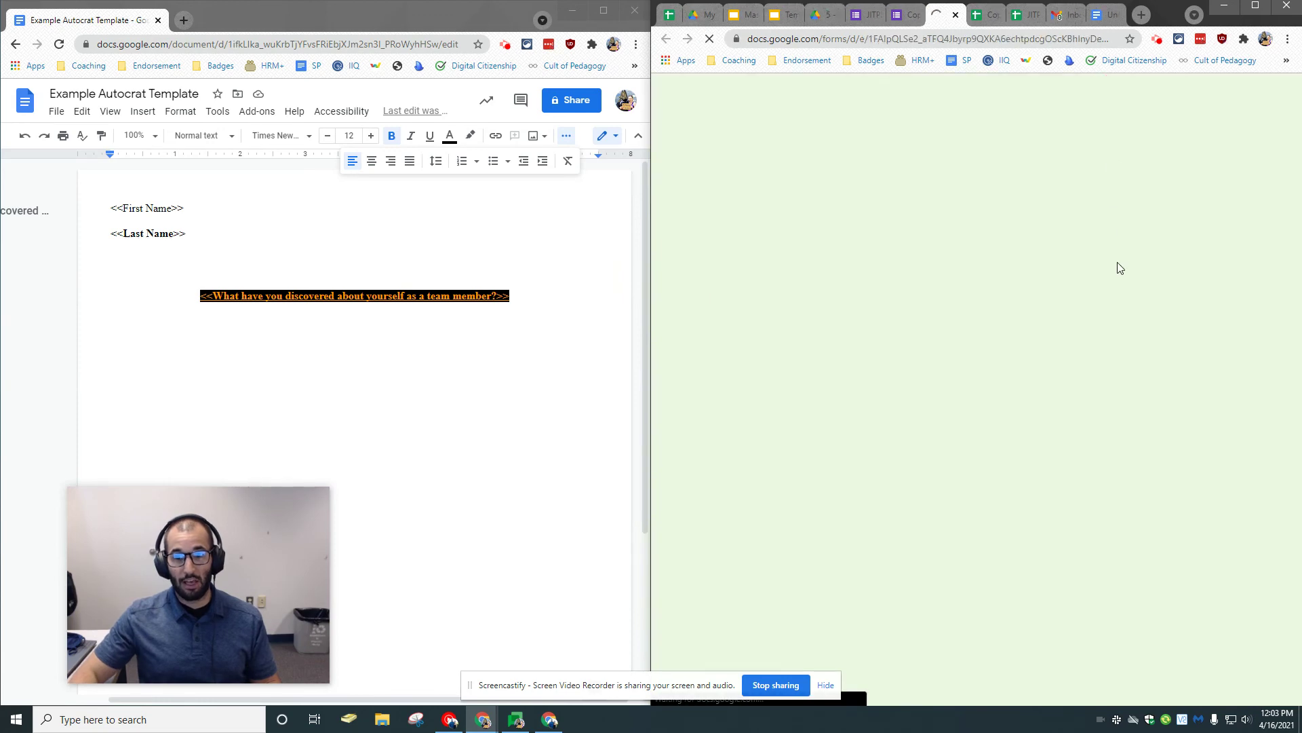
click(825, 406)
text(stefan)
click(811, 496)
text(troutboss)
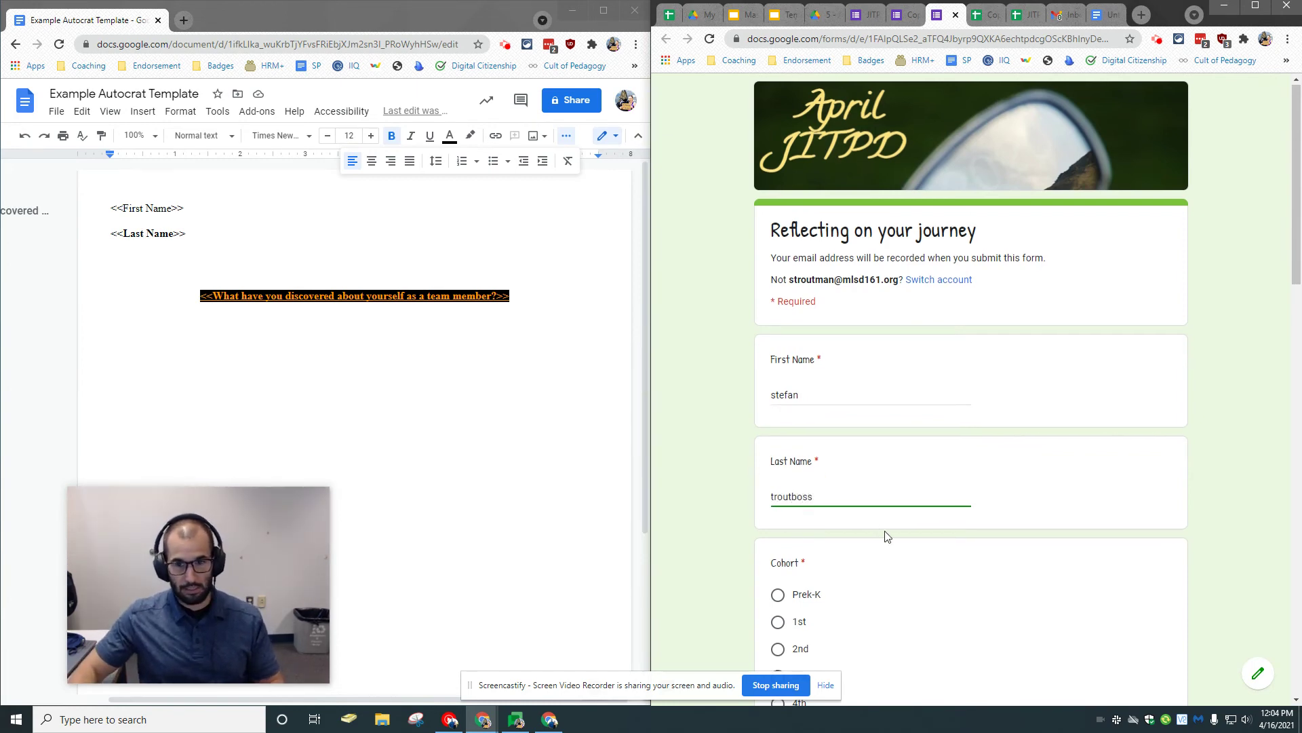
scroll(878, 530, down, 3)
click(779, 527)
- Answer the teacher, learner and team member questions with "stasdfasdf", "tadsfsadrfast" and "ateadfasetaedfadsf"
scroll(852, 620, down, 8)
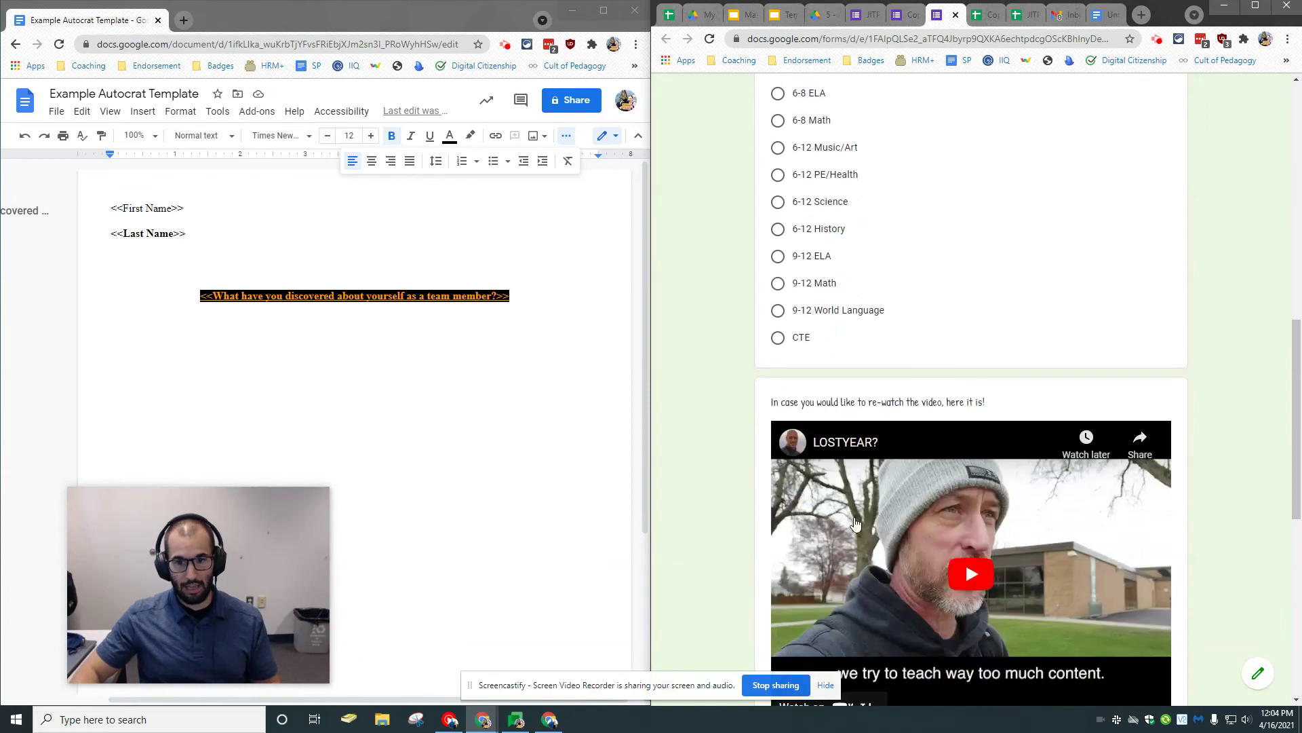
scroll(846, 526, down, 4)
click(823, 567)
text(stasdf)
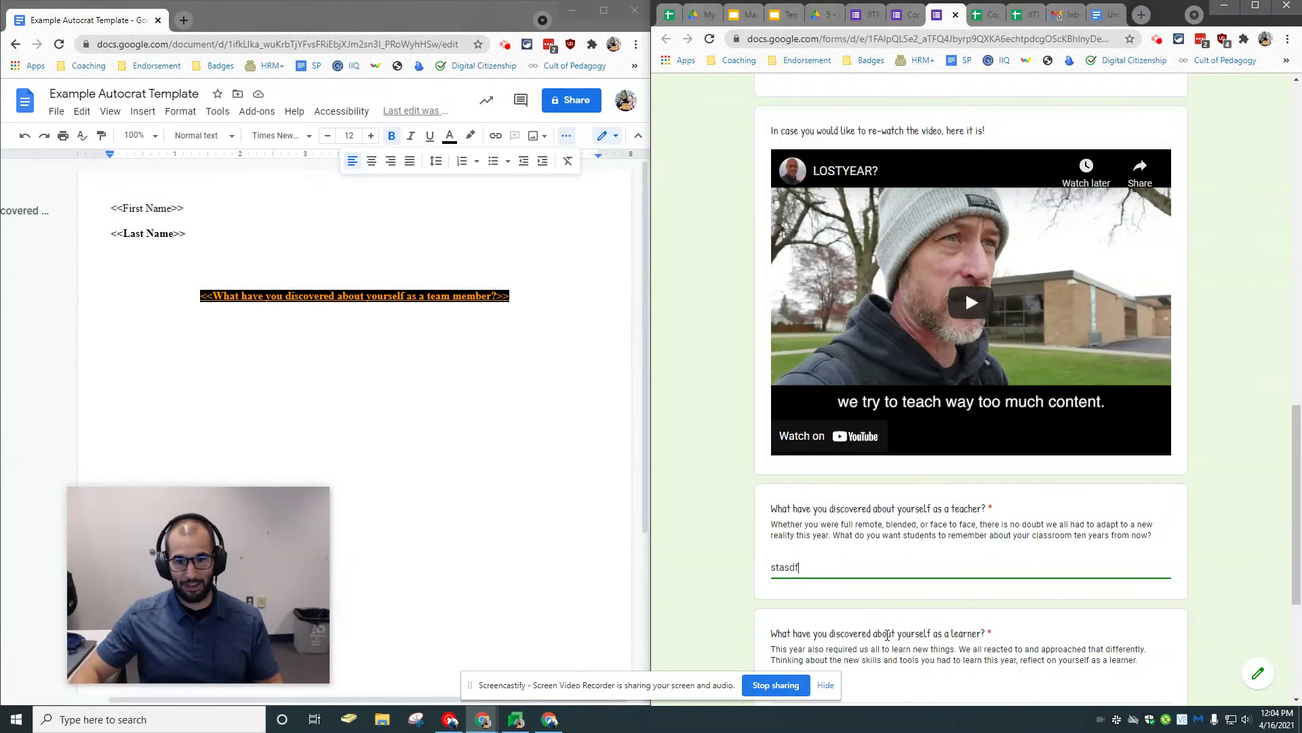
text(asdf)
scroll(916, 615, down, 4)
click(856, 421)
text(tadsfsadrfast)
click(845, 573)
text(ateadfasetaedfa)
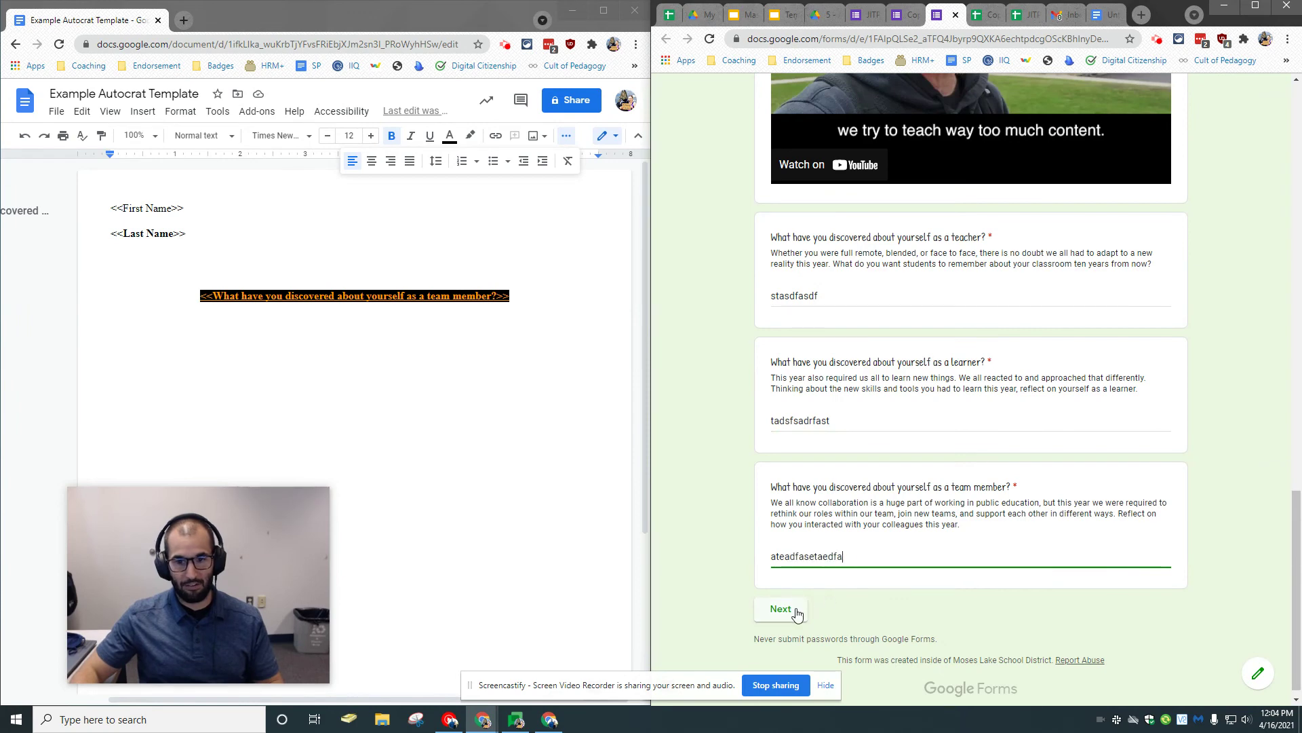
- Continue to the form's second page and answer its three questions with "ateasdfased", "ateadfasdfa" and "ateadsfasdfasdf"
click(798, 611)
click(902, 289)
text(ateasdfased)
click(834, 409)
text(ateadfasdfa)
click(830, 548)
text(ateadsfasdfasdf)
- Complete the final page with "astasdvaea", "asdtacveafae" and the second, conditional yes option for sharing, and submit the form
click(844, 596)
click(834, 439)
text(astasdvaea)
scroll(854, 474, down, 2)
click(809, 439)
text(asdtacveafae)
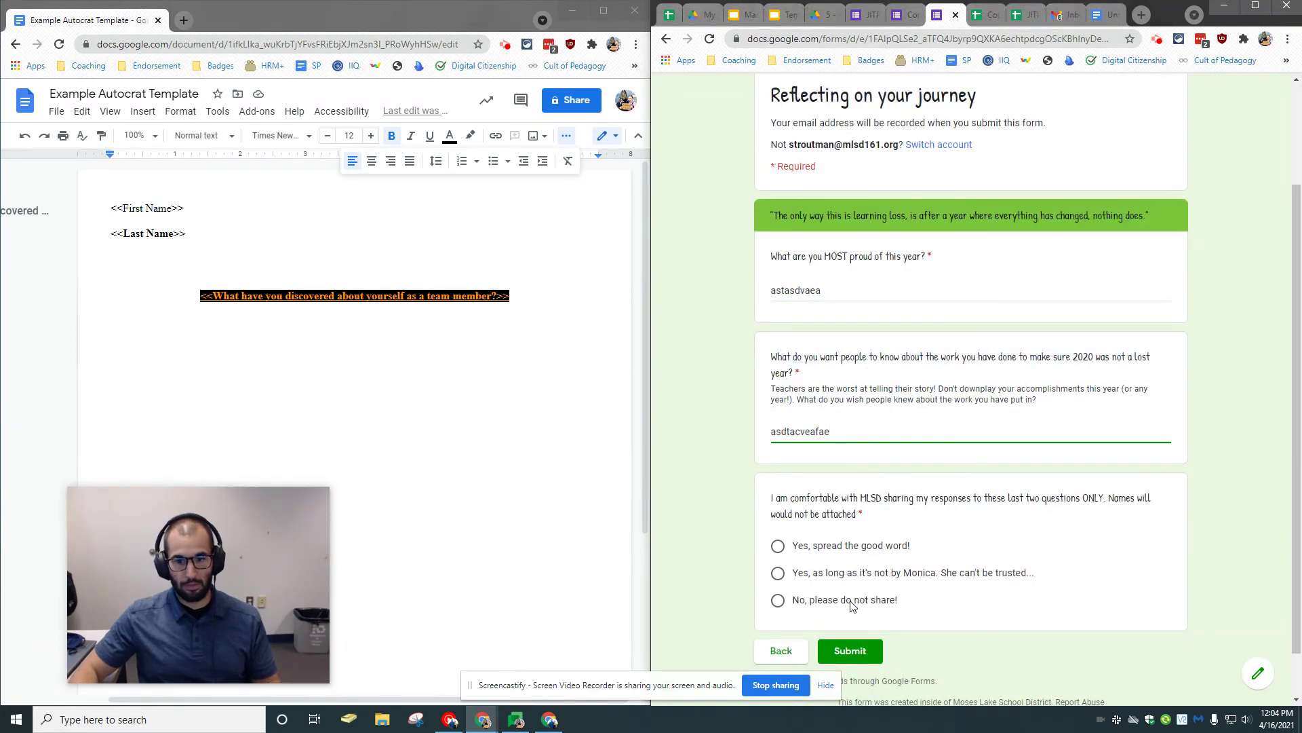
click(845, 576)
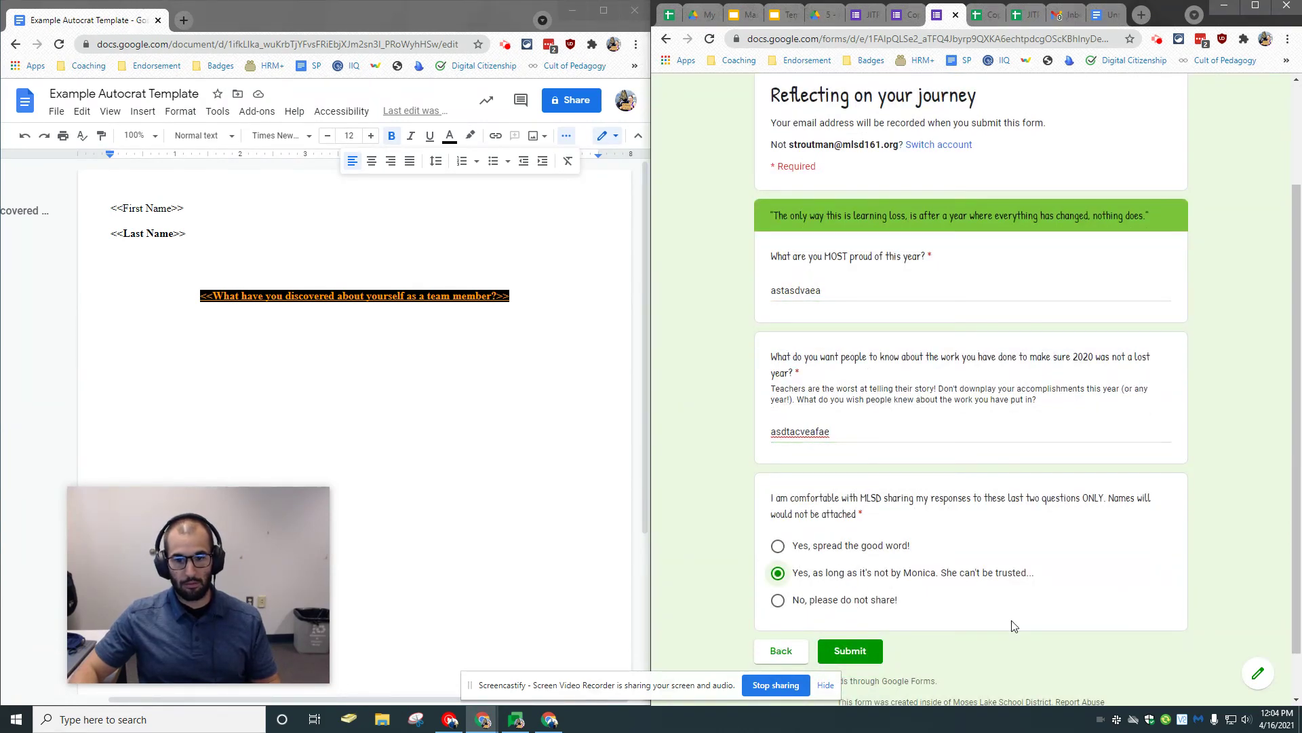
click(852, 653)
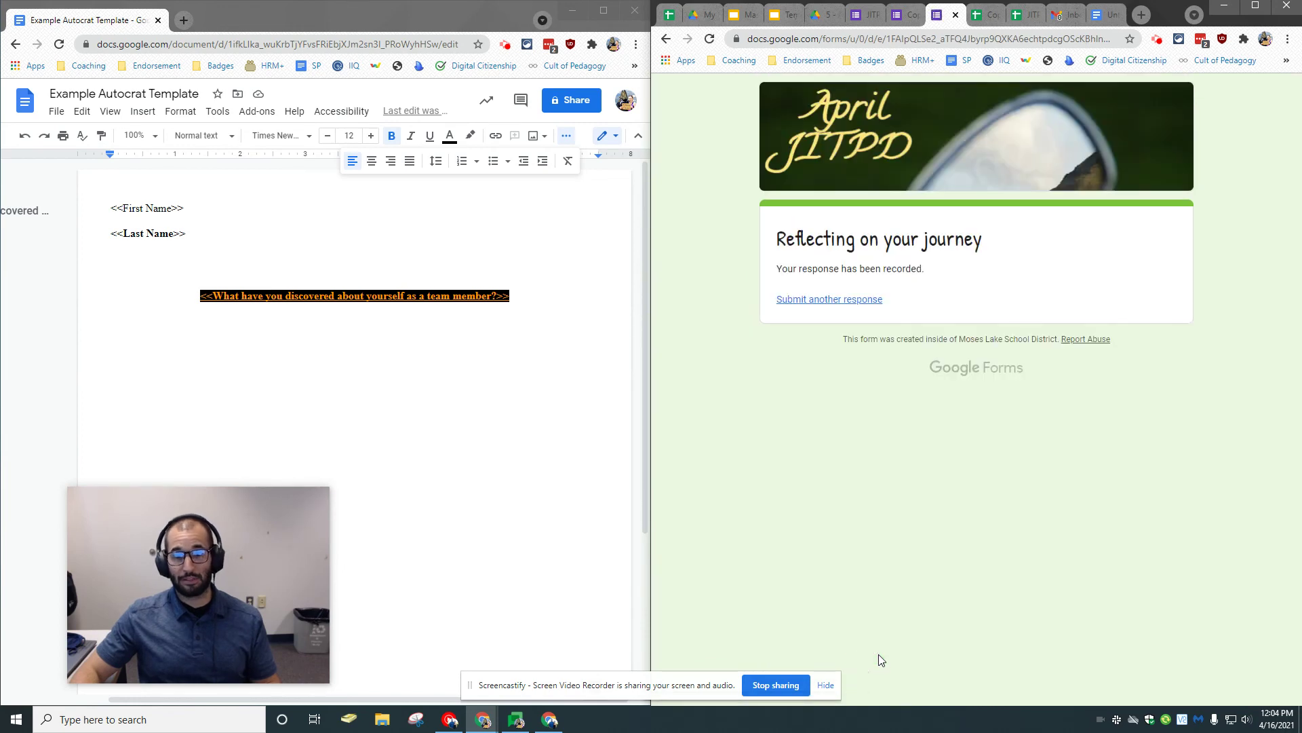
- Check the new response row and its merged document and merge status columns in the responses spreadsheet
click(987, 15)
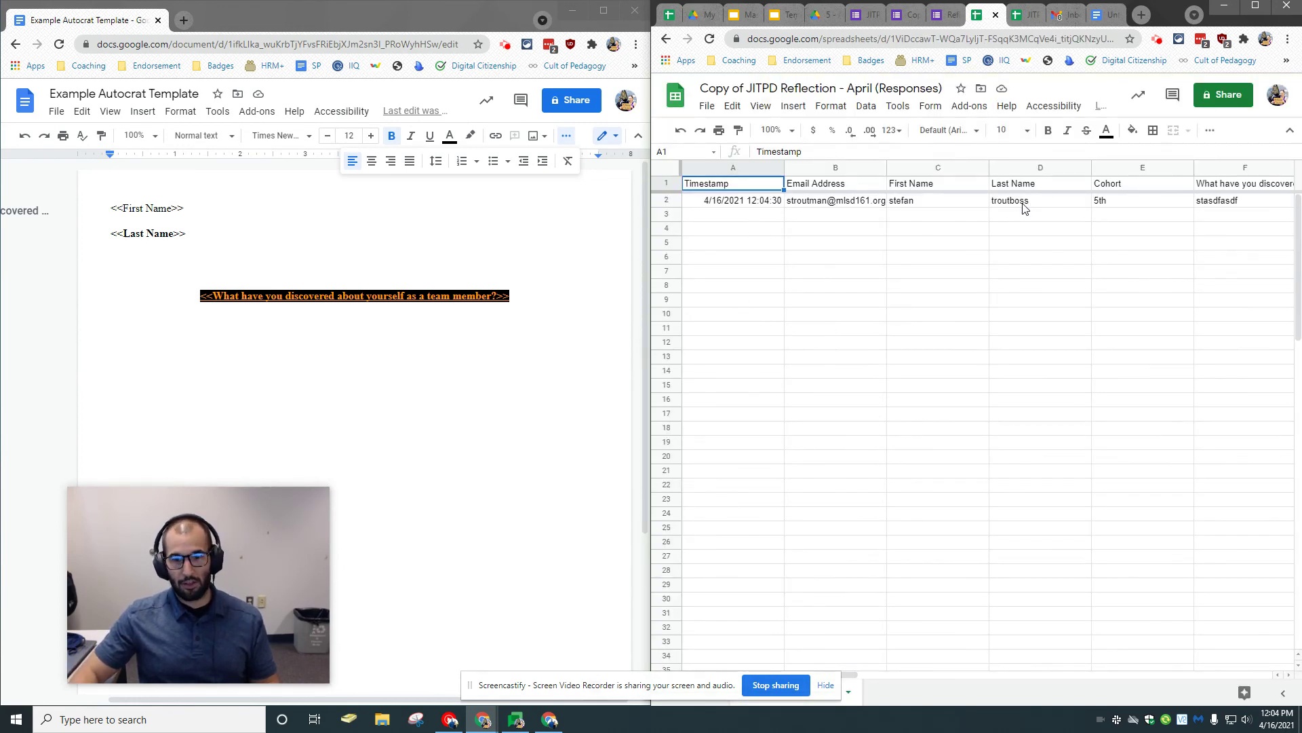
drag(856, 676, 1283, 664)
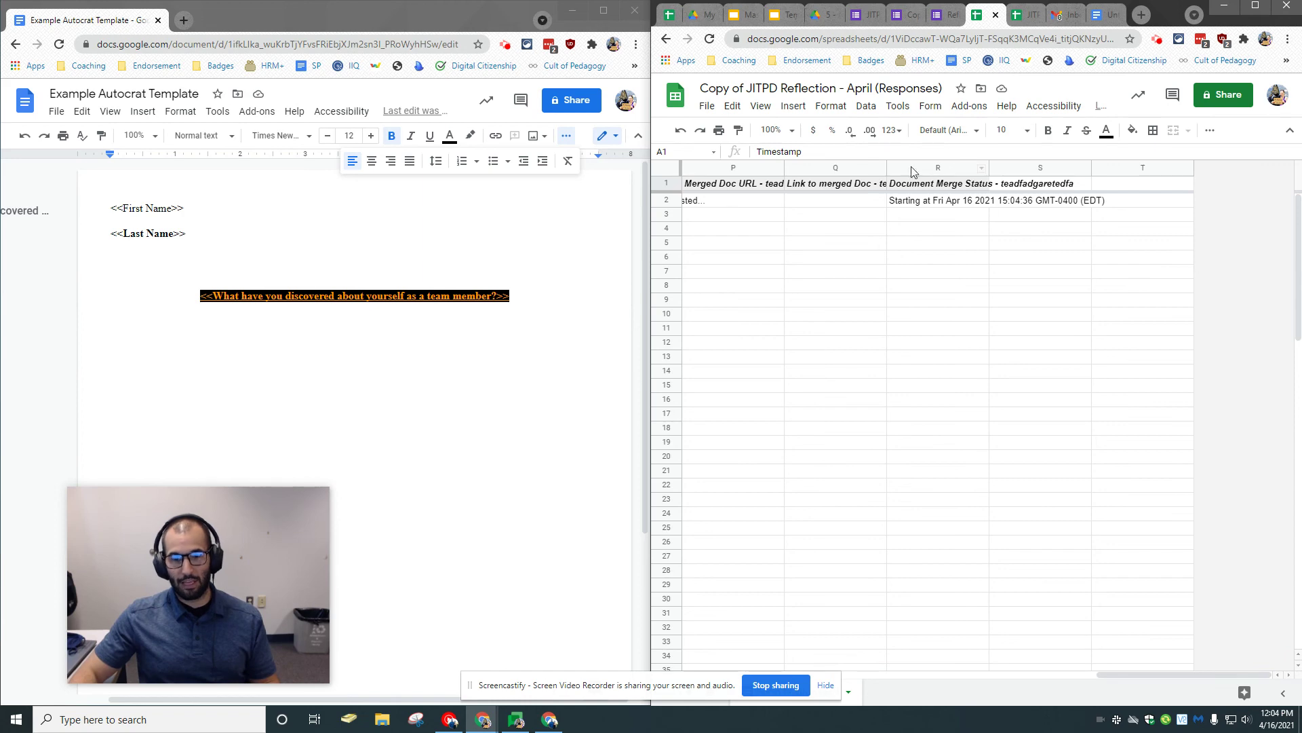
drag(1131, 676, 1123, 680)
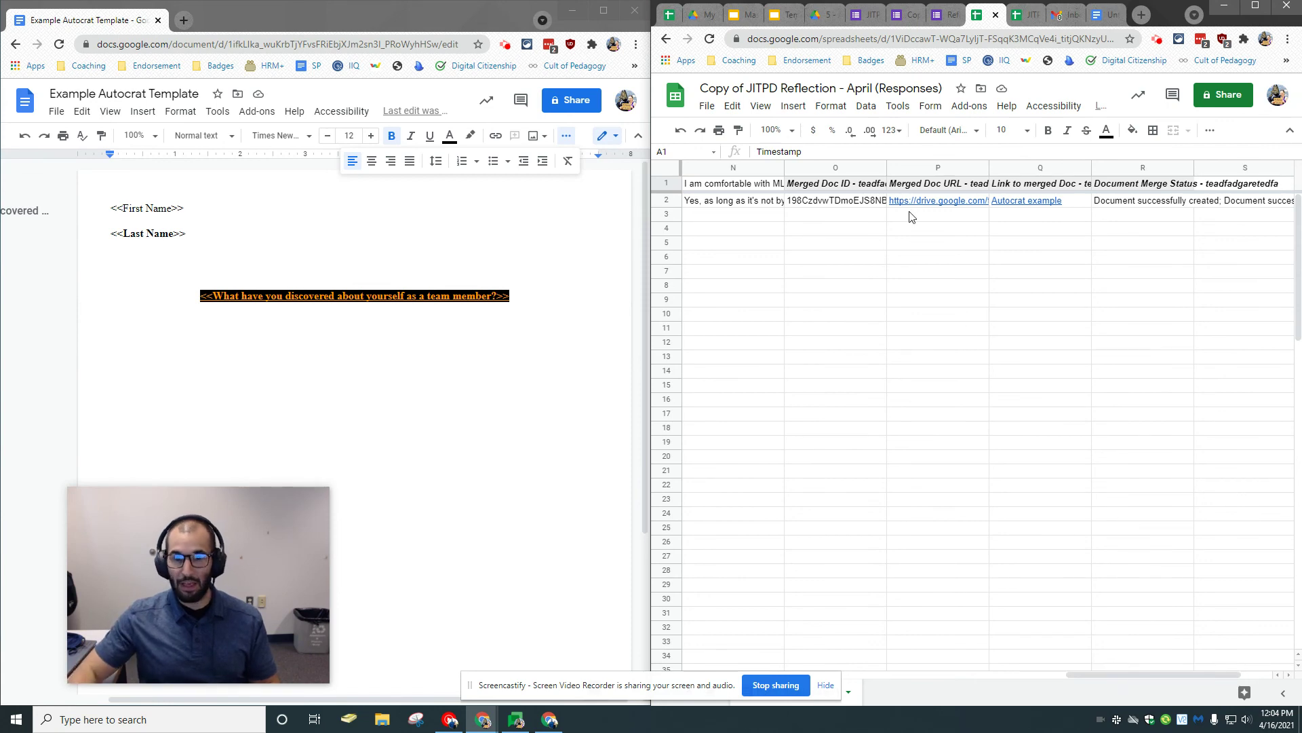
mouse_move(960, 202)
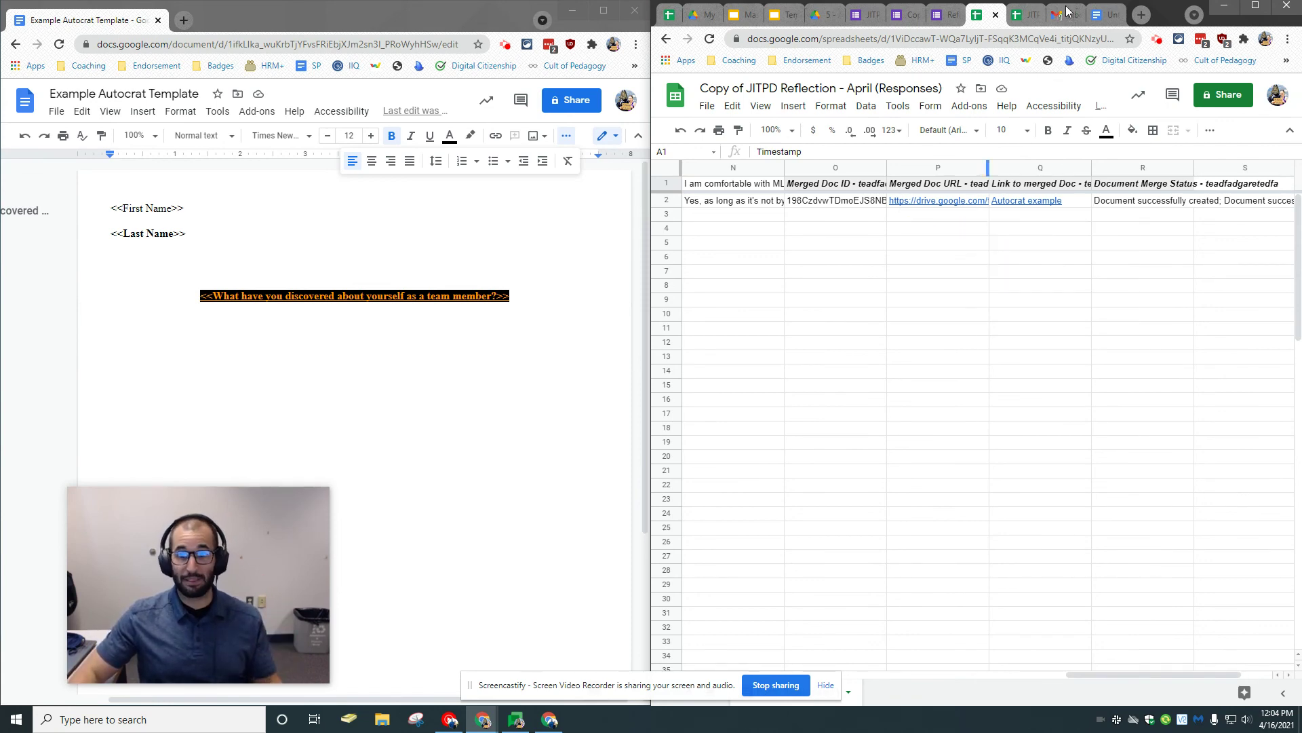
- Switch to Gmail, open the noreply email "What's up, good lookin!" and view its attachment Autocrat example.pdf
click(1060, 21)
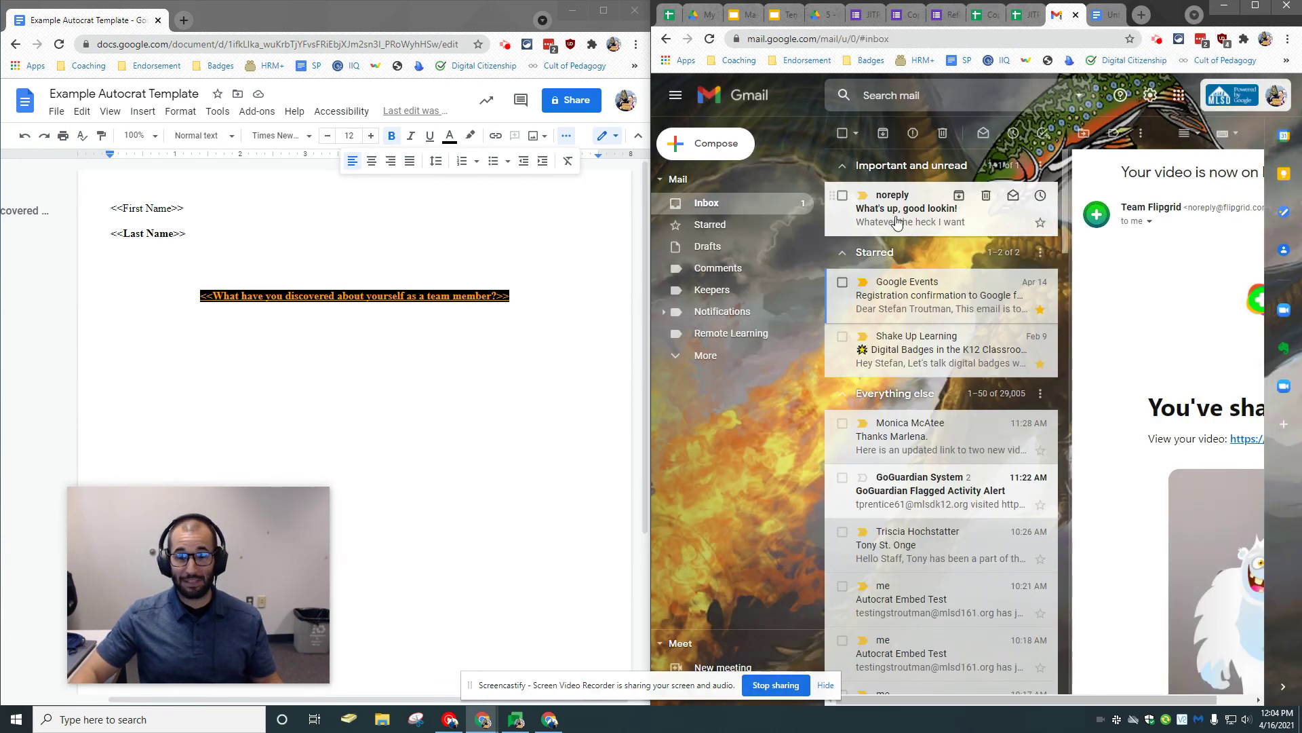
click(897, 221)
click(1194, 332)
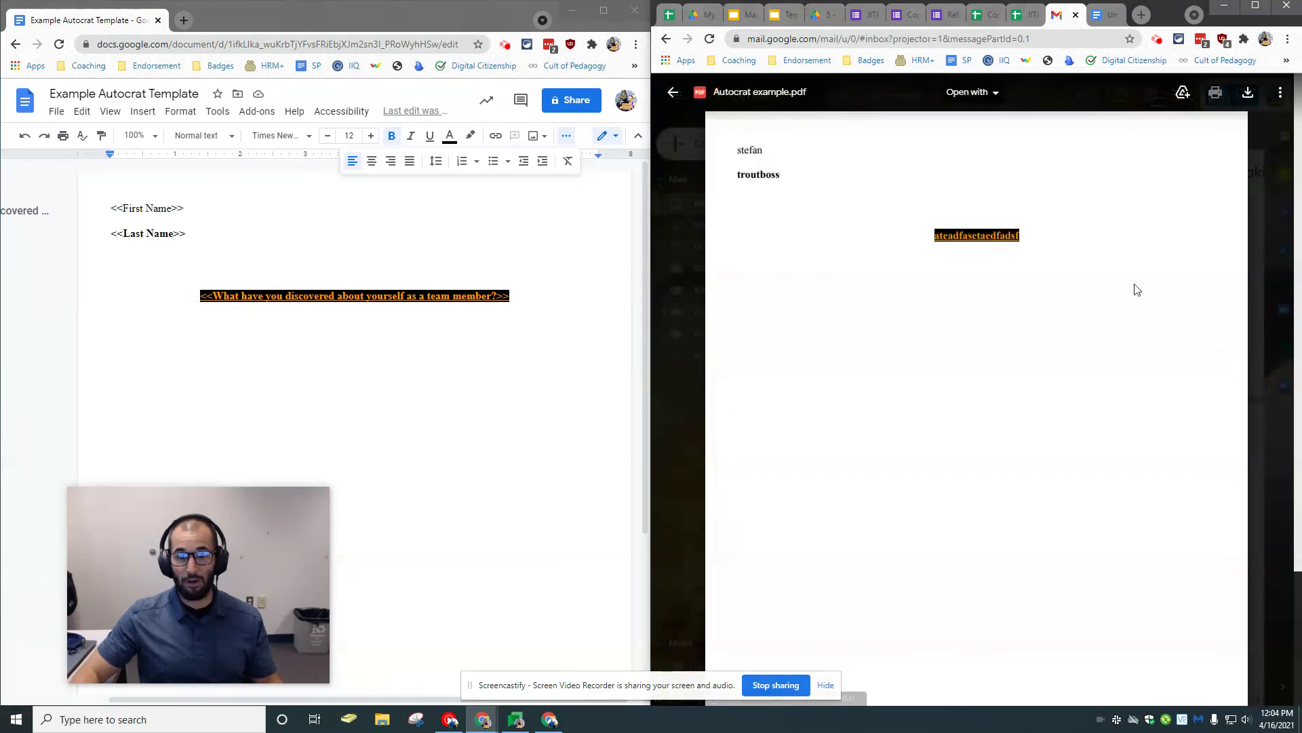